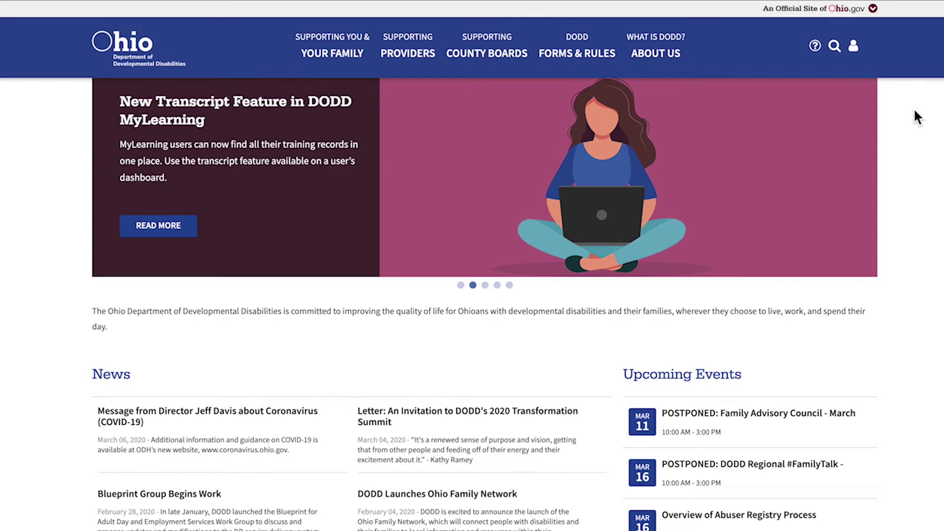
Log in through OH|ID with the account username and password, and continue with the logged-in user profile
{"action": "left_click", "coordinate": [866, 56]}
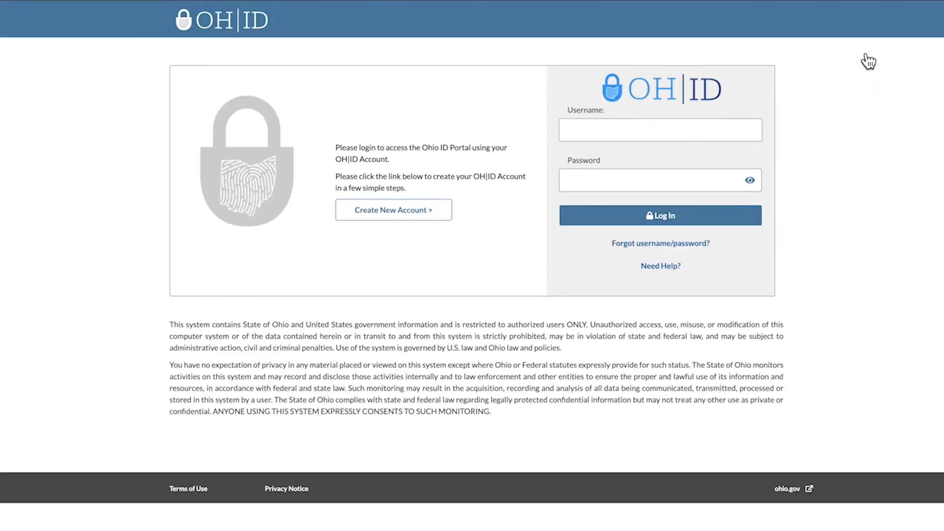
{"action": "left_click", "coordinate": [703, 177]}
{"action": "type", "text": "••••••••••••••"}
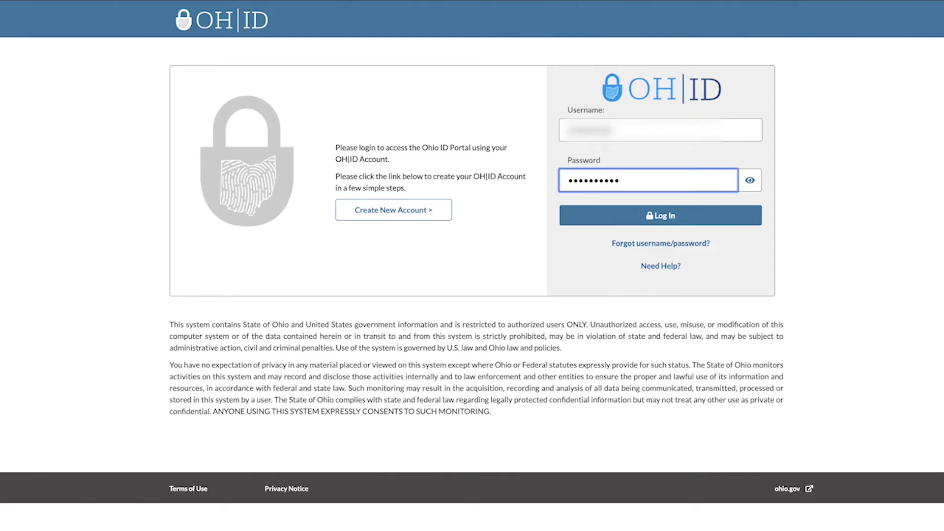
{"action": "left_click", "coordinate": [703, 215]}
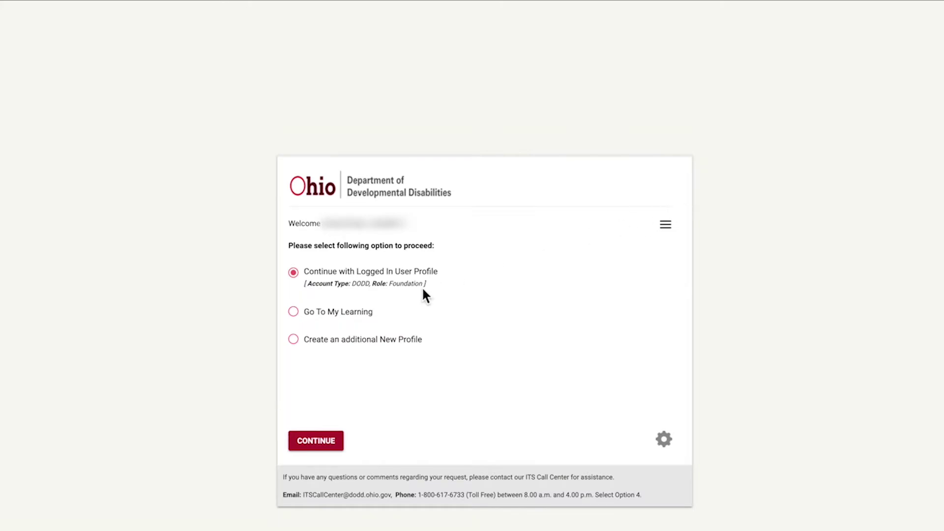
{"action": "left_click", "coordinate": [325, 447]}
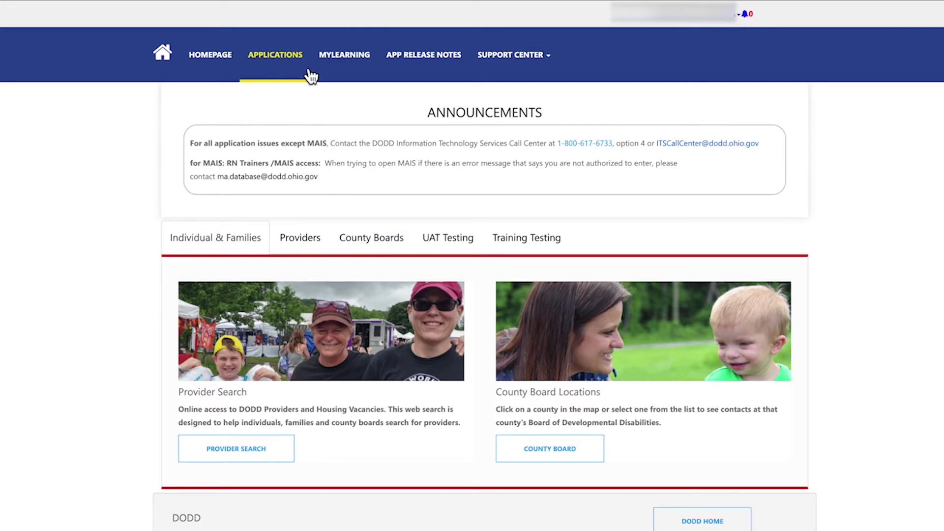
Launch the EIGS application from the DODD applications list and decline to stay signed in
{"action": "left_click", "coordinate": [295, 55]}
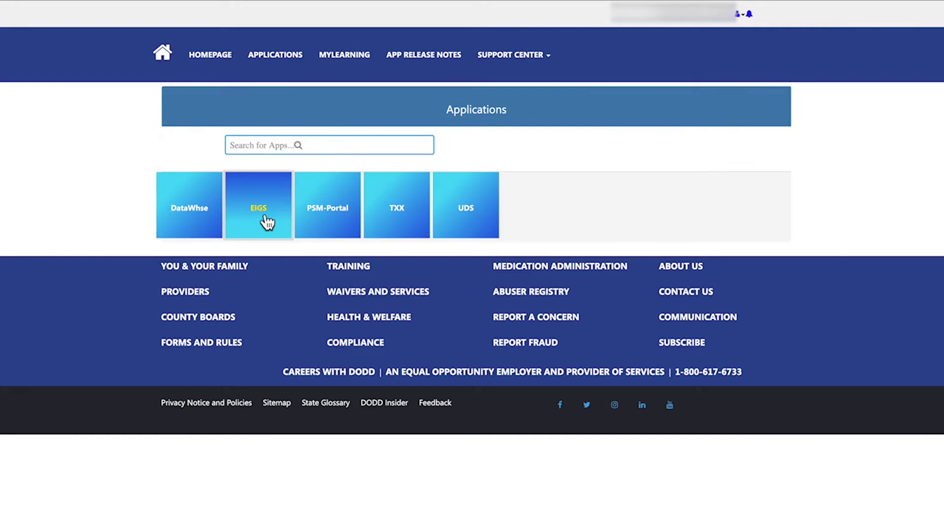
{"action": "left_click", "coordinate": [264, 218]}
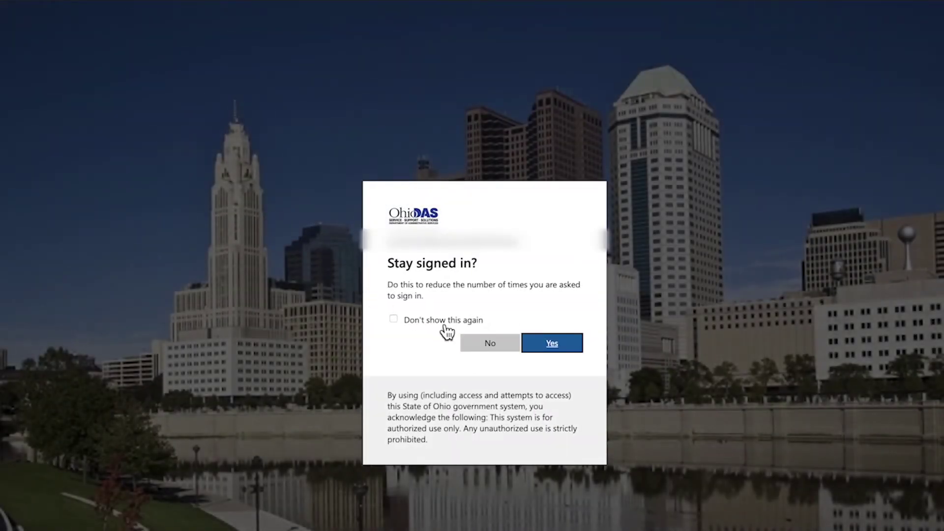
{"action": "left_click", "coordinate": [473, 343]}
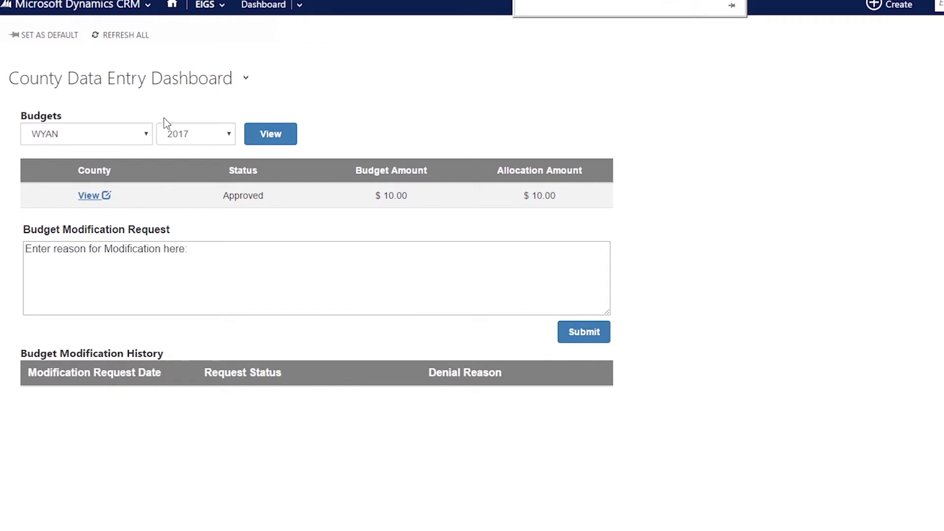
View the budgets for county WYAN and year 2017, and open the county's budget record
{"action": "left_click", "coordinate": [142, 140]}
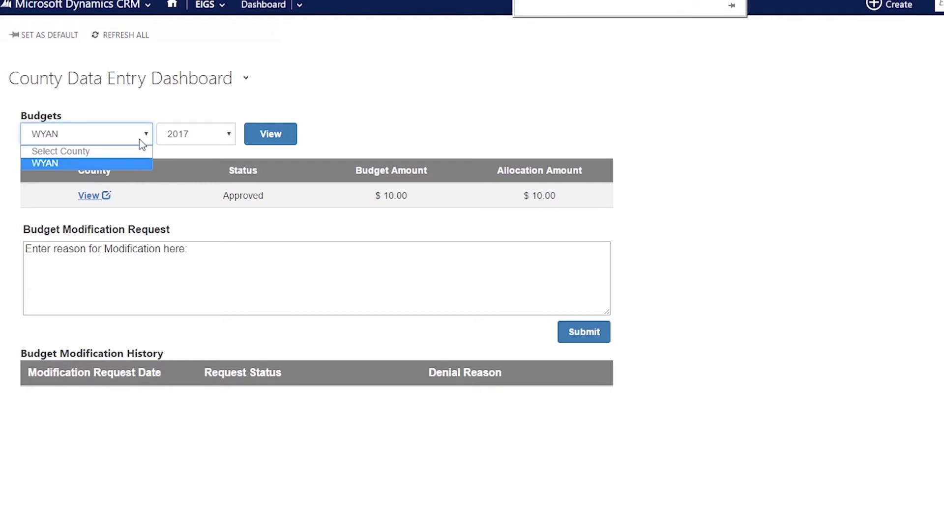
{"action": "left_click", "coordinate": [219, 134]}
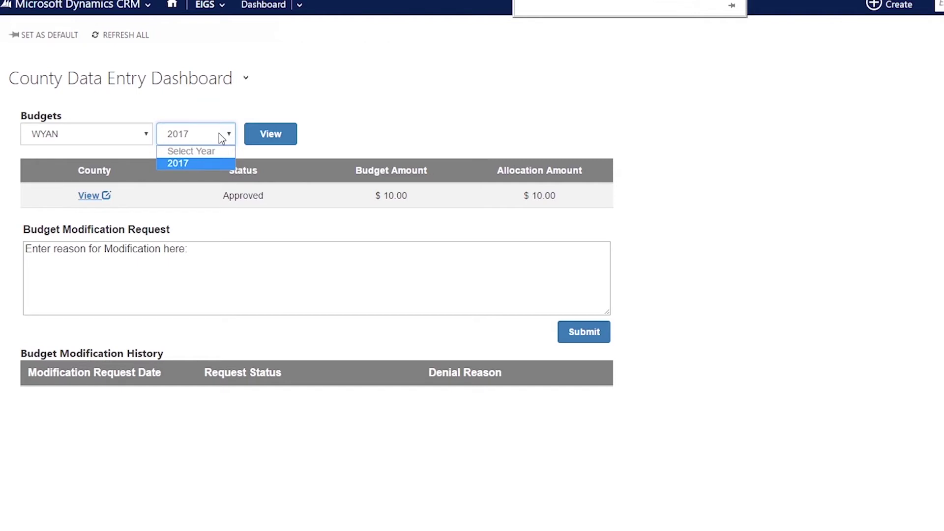
{"action": "left_click", "coordinate": [319, 133]}
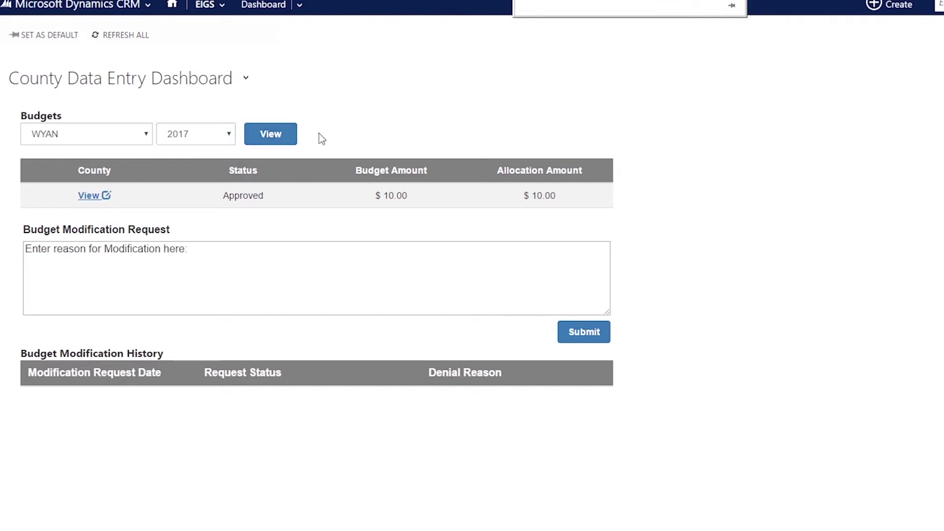
{"action": "left_click", "coordinate": [290, 138]}
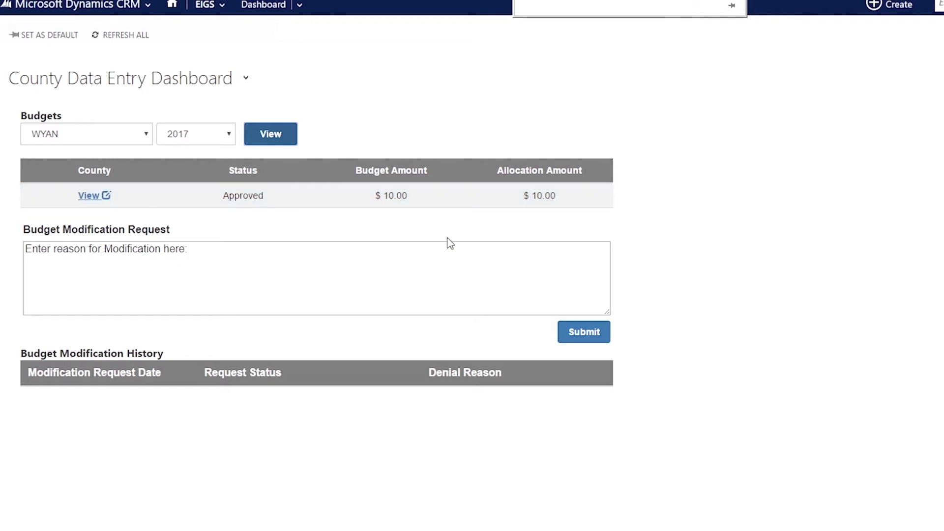
{"action": "left_click", "coordinate": [103, 195]}
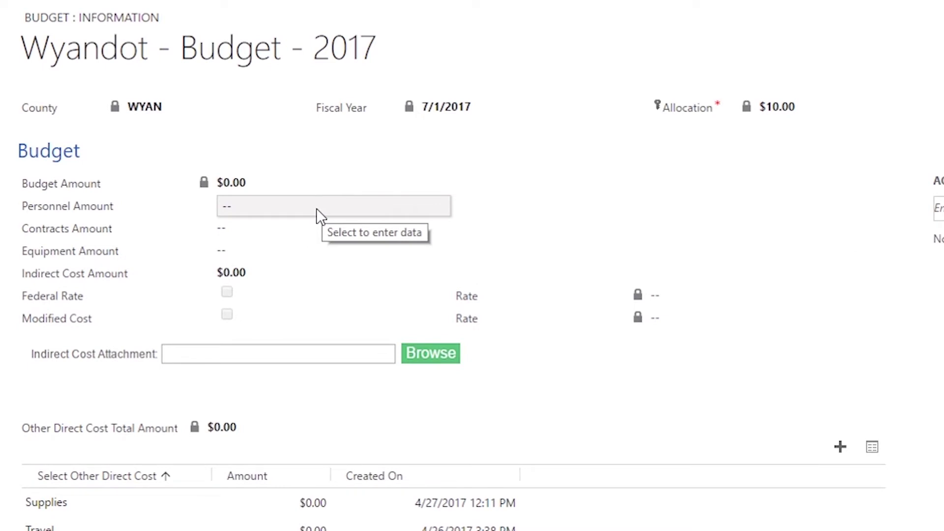
Set the budget's Personnel Amount to $3.00
{"action": "left_click", "coordinate": [316, 208]}
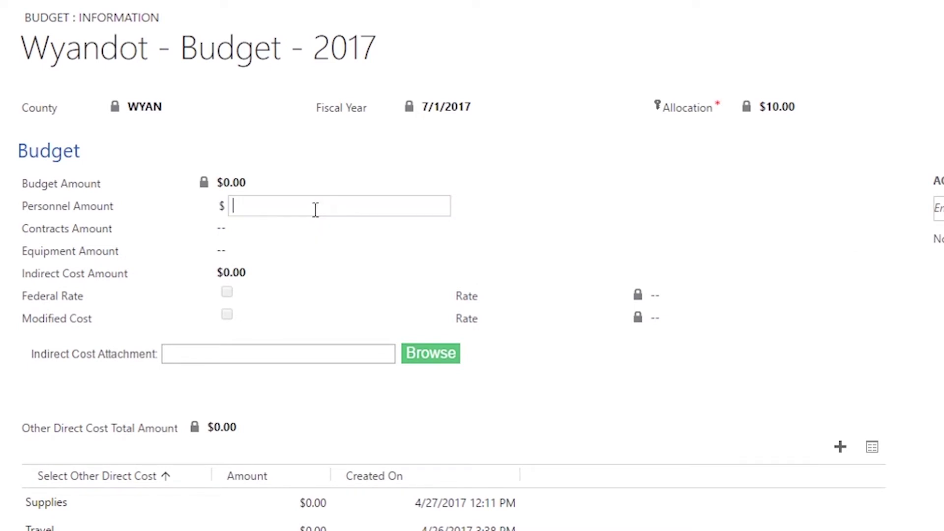
{"action": "type", "text": "3"}
{"action": "left_click", "coordinate": [591, 209]}
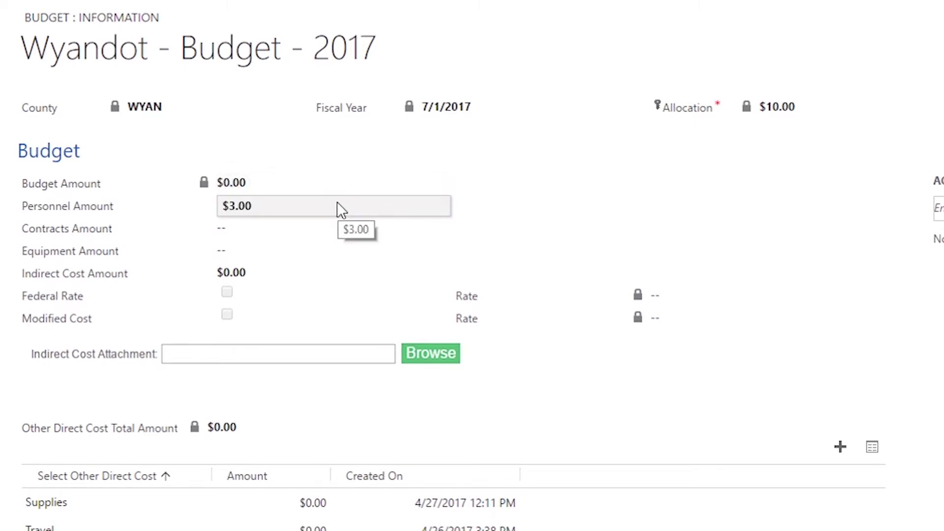
Try to replace the Personnel Amount with 0
{"action": "left_click", "coordinate": [338, 204]}
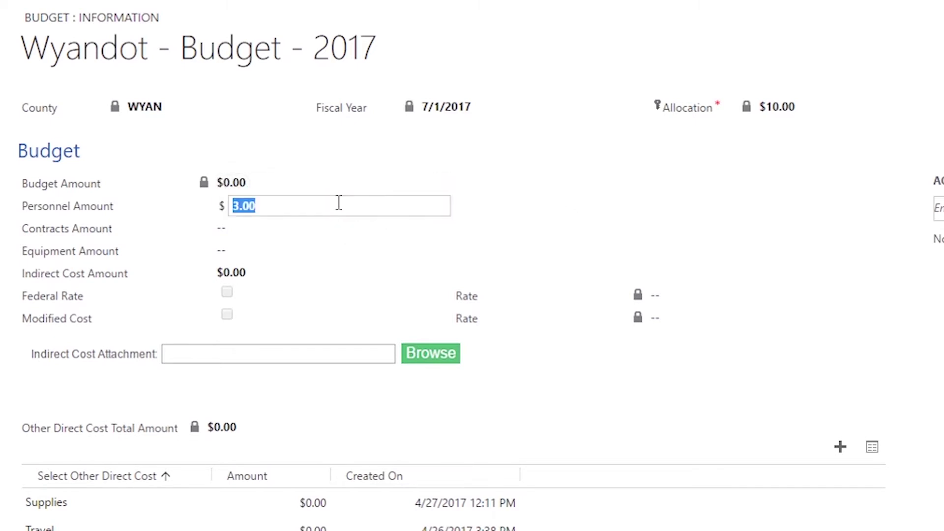
{"action": "key", "text": "BackSpace"}
{"action": "type", "text": "0"}
{"action": "key", "text": "Return"}
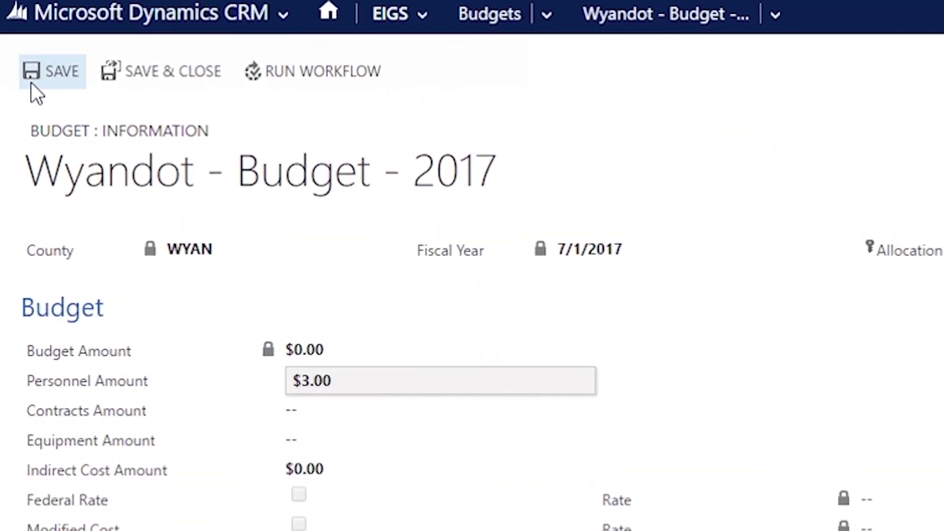
Save the budget record
{"action": "left_click", "coordinate": [64, 72]}
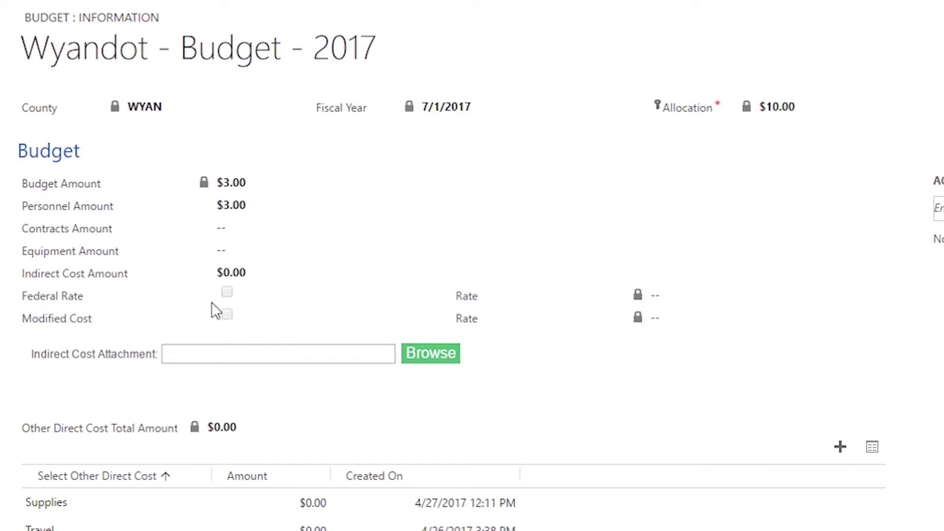
Set the Indirect Cost Amount to $1.00
{"action": "left_click", "coordinate": [287, 276]}
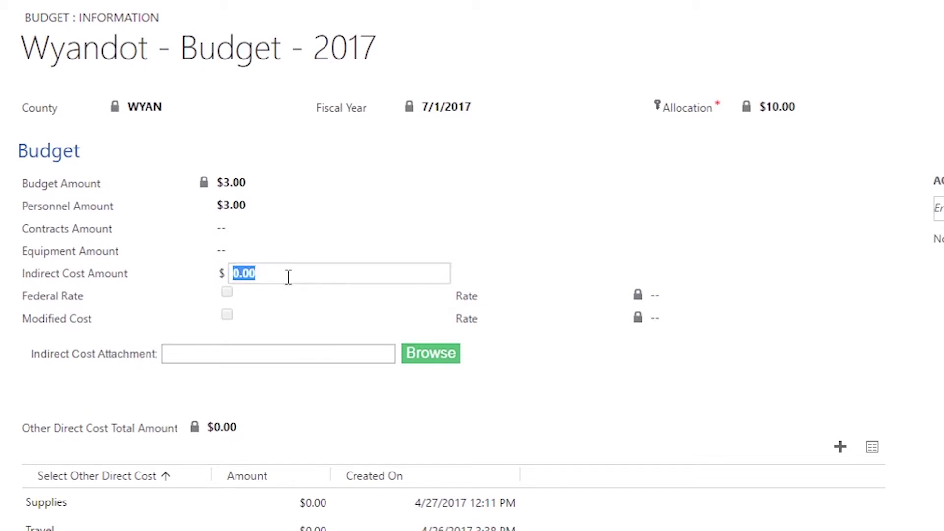
{"action": "type", "text": "1"}
{"action": "key", "text": "Return"}
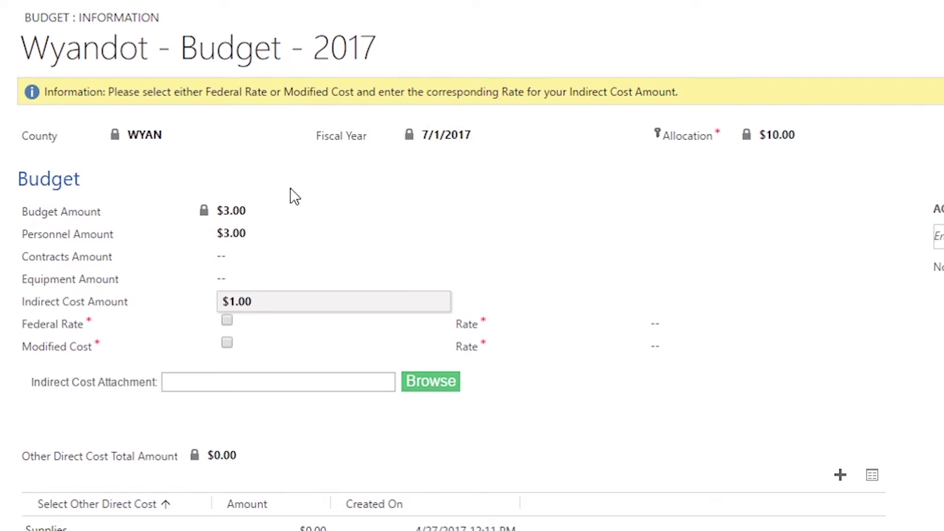
Mark the indirect cost as Modified Cost with a rate of 10 %, and save the budget
{"action": "left_click", "coordinate": [227, 343]}
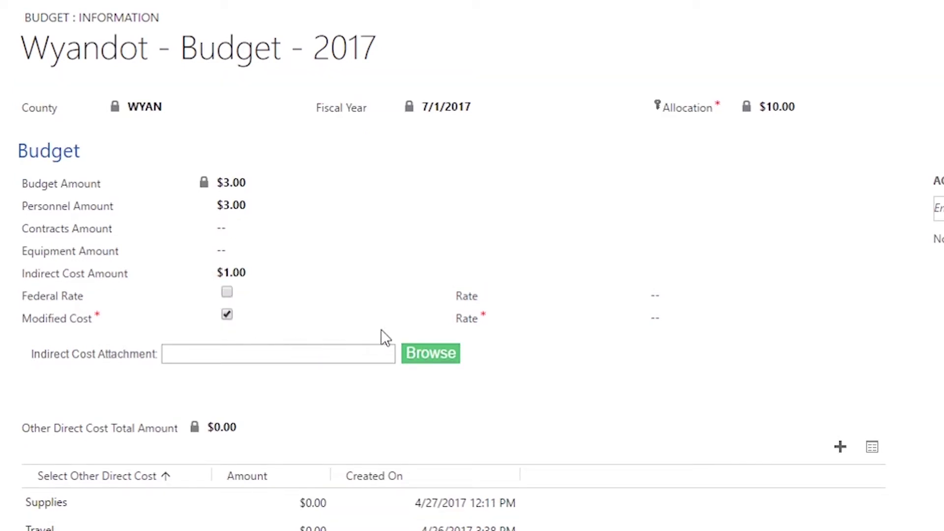
{"action": "left_click", "coordinate": [658, 323]}
{"action": "type", "text": "10"}
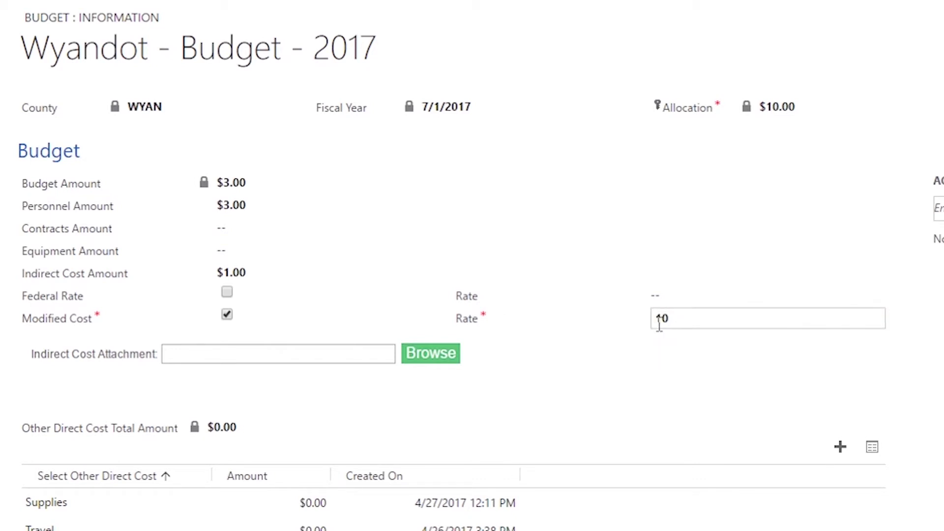
{"action": "left_click", "coordinate": [633, 356]}
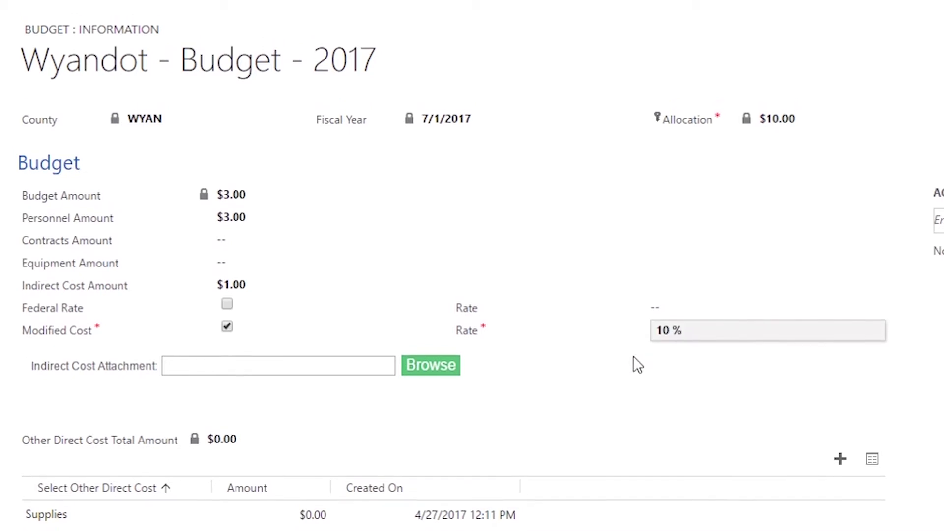
{"action": "scroll", "coordinate": [465, 278], "scroll_direction": "up", "scroll_amount": 2}
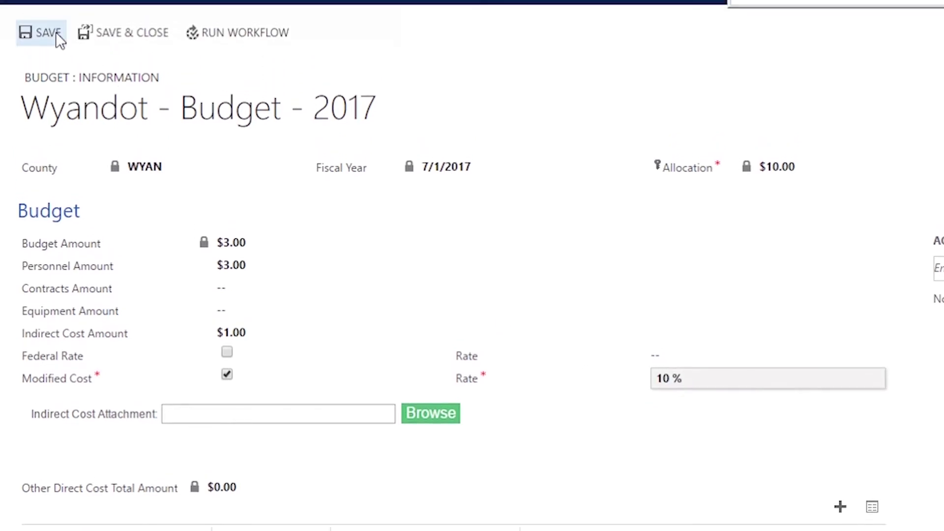
{"action": "left_click", "coordinate": [51, 32]}
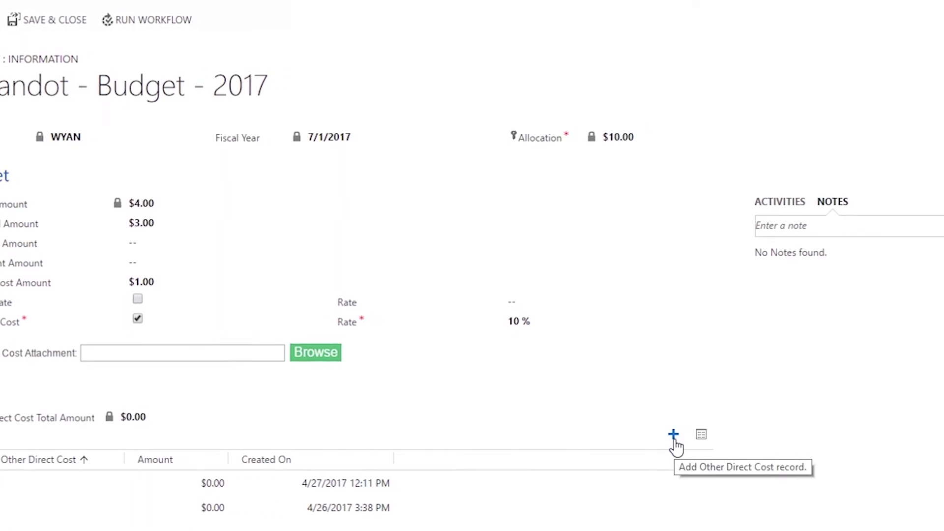
Add a Training record of $1.00 to the other direct costs, save and close it, and reload the budget page
{"action": "left_click", "coordinate": [513, 436]}
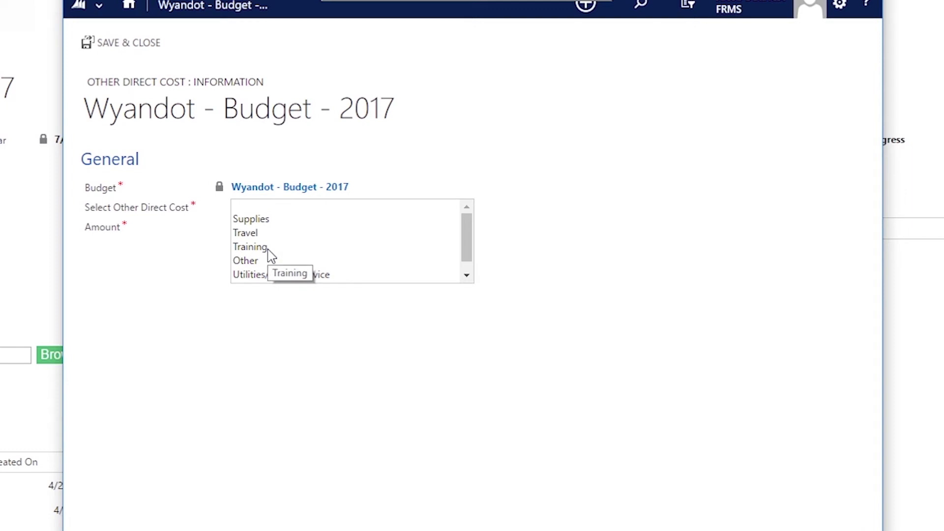
{"action": "left_click", "coordinate": [251, 247]}
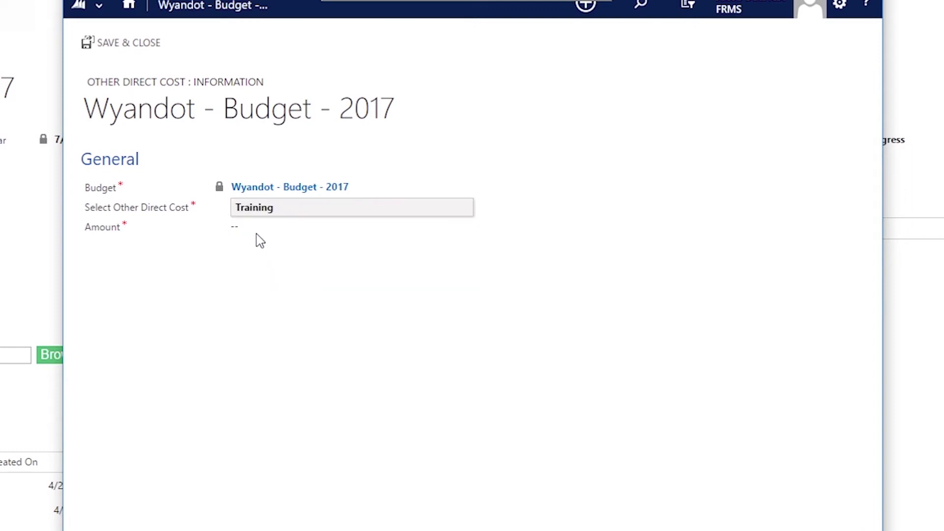
{"action": "left_click", "coordinate": [256, 231]}
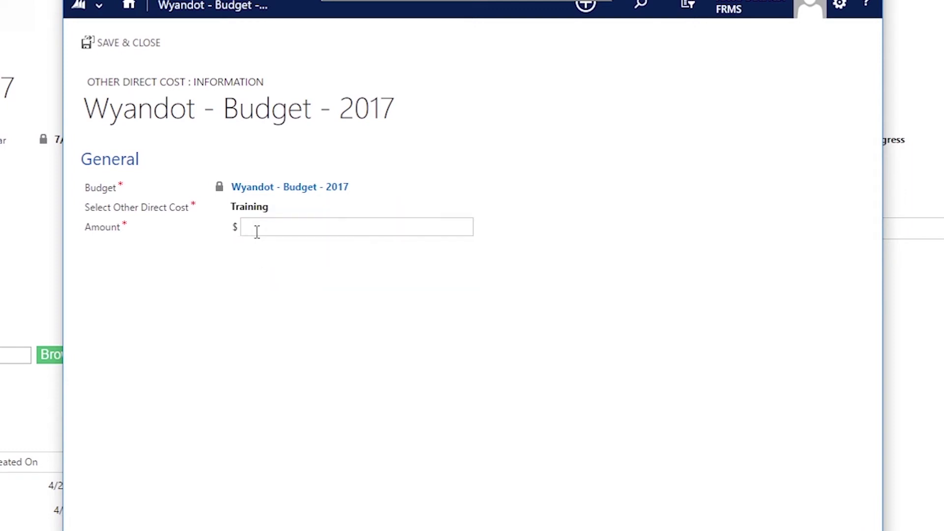
{"action": "type", "text": "1"}
{"action": "left_click", "coordinate": [260, 265]}
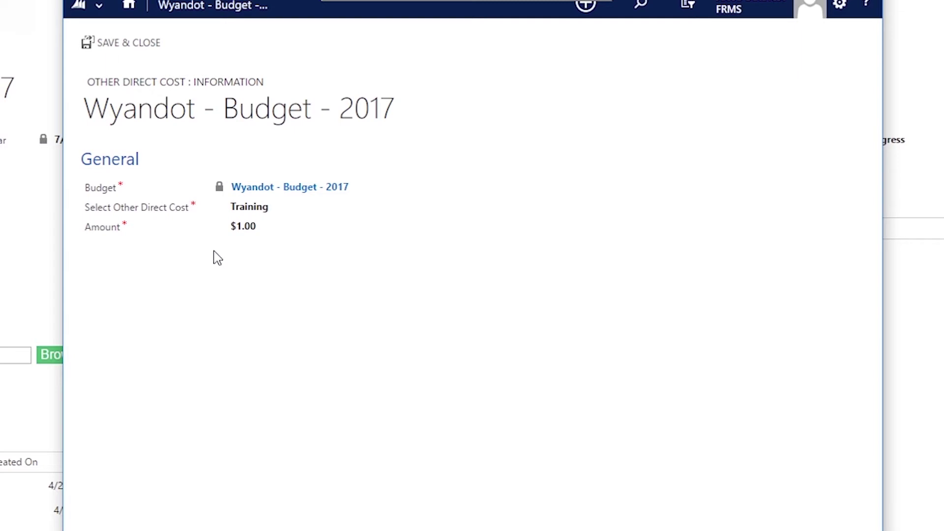
{"action": "left_click", "coordinate": [123, 48]}
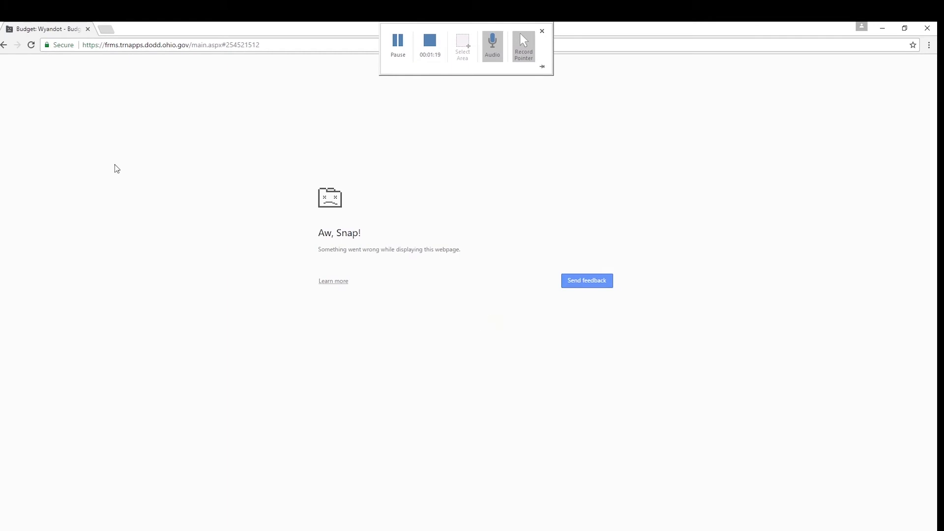
{"action": "left_click", "coordinate": [31, 46]}
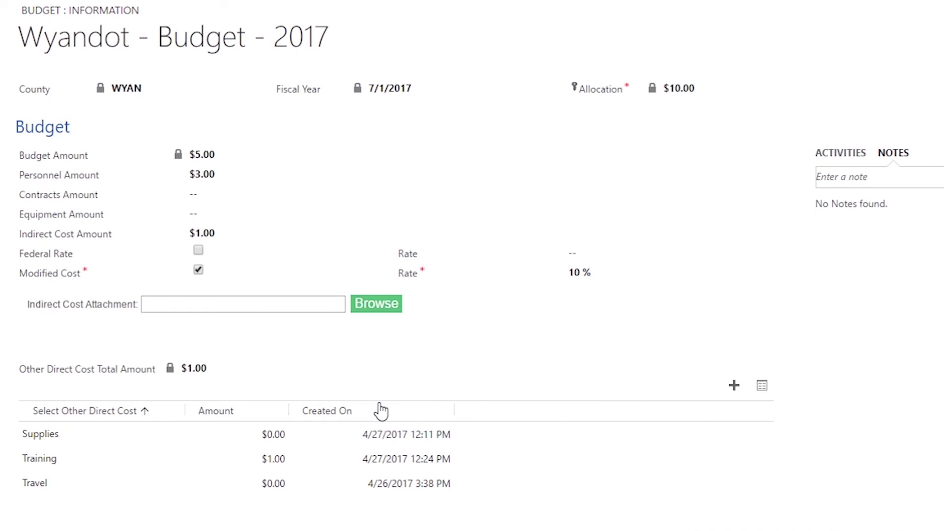
Change the amount of the Training other direct cost to $0.00, and save and close the record
{"action": "double_click", "coordinate": [277, 464]}
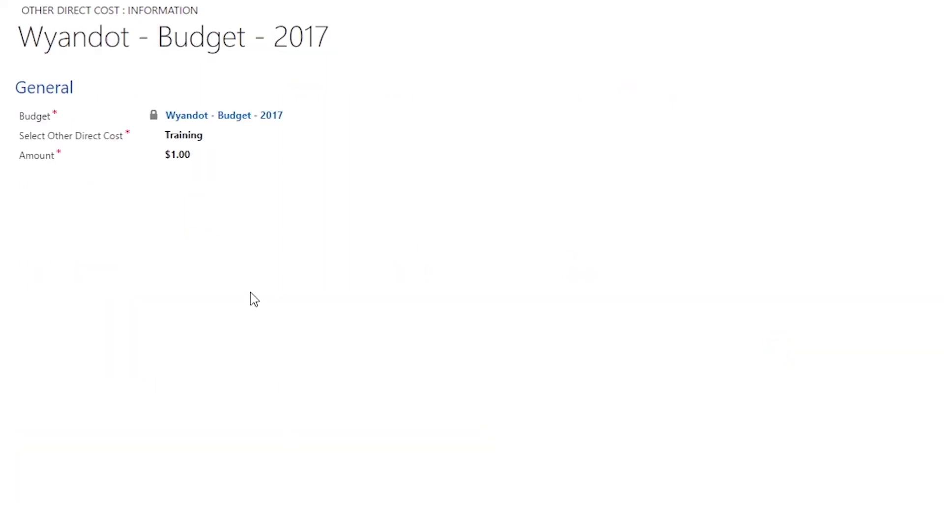
{"action": "left_click", "coordinate": [187, 156]}
{"action": "type", "text": "0"}
{"action": "left_click", "coordinate": [201, 233]}
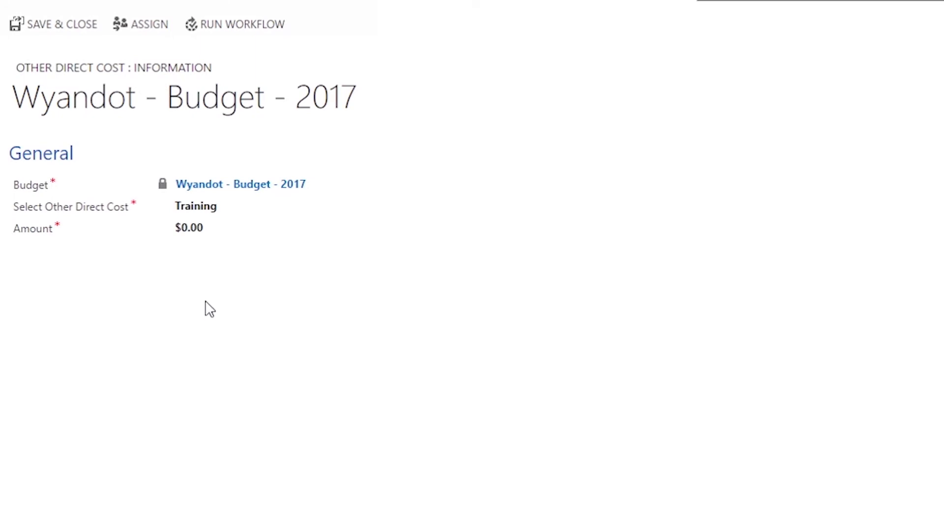
{"action": "left_click", "coordinate": [62, 32]}
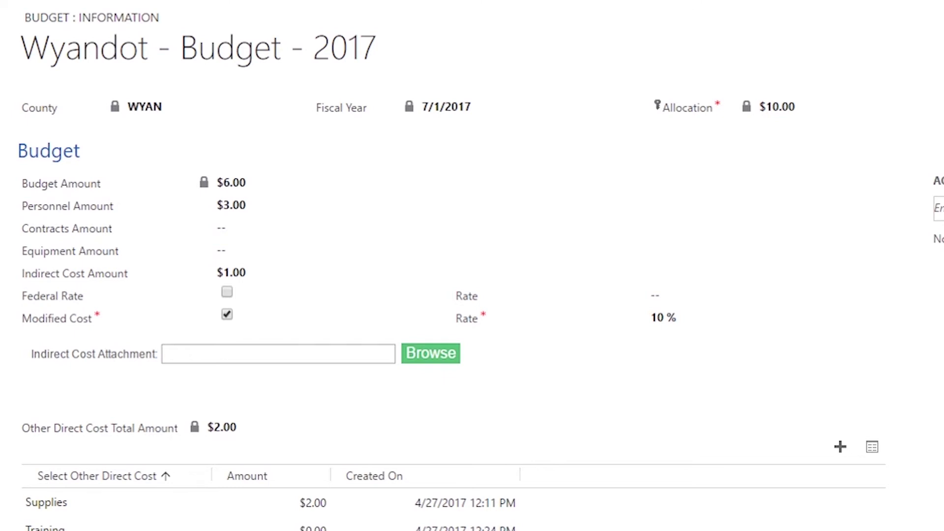
Try to set Ready For Review to Yes on the Wyandot 2017 budget
{"action": "scroll", "coordinate": [472, 266], "scroll_direction": "down", "scroll_amount": 9}
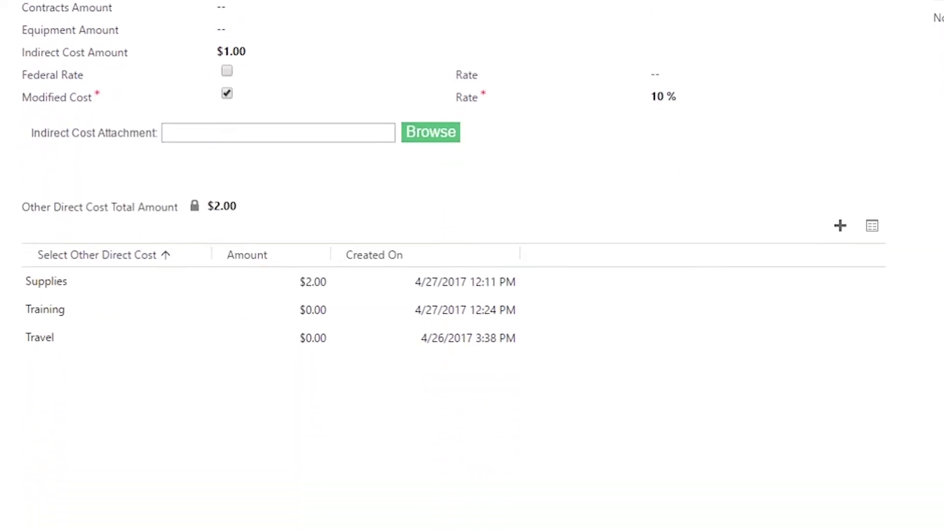
{"action": "scroll", "coordinate": [472, 266], "scroll_direction": "down", "scroll_amount": 1}
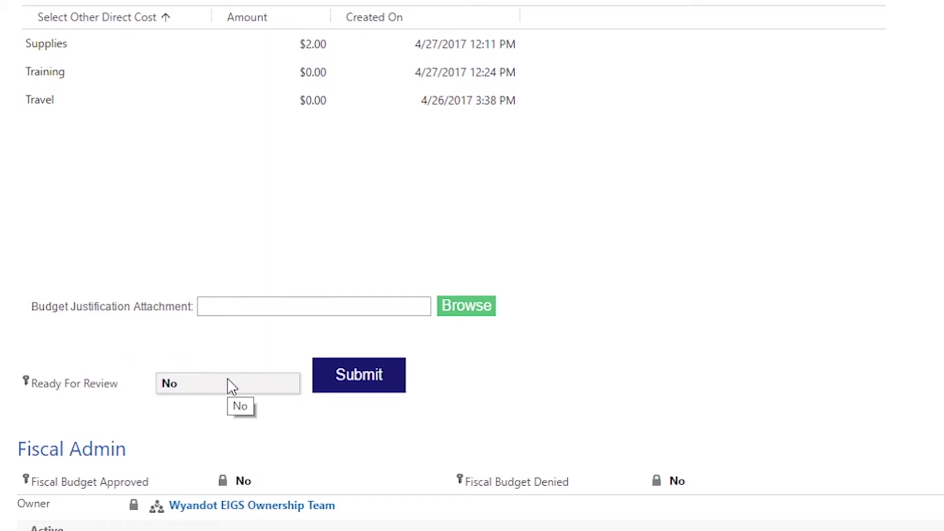
{"action": "left_click", "coordinate": [232, 387]}
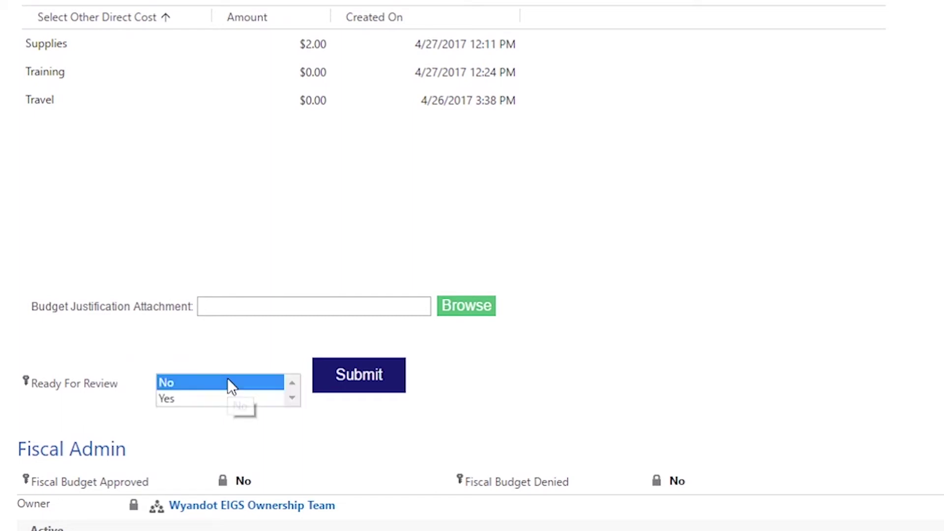
{"action": "left_click", "coordinate": [224, 396]}
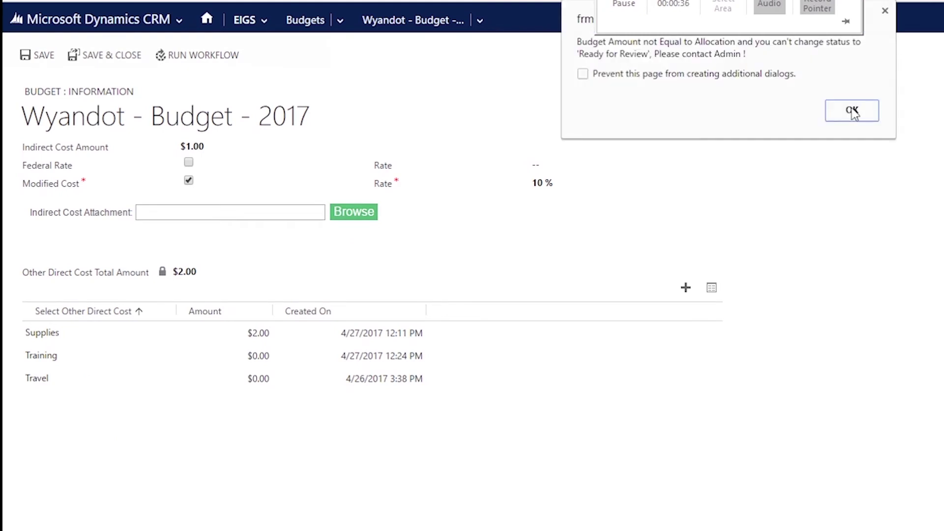
{"action": "left_click", "coordinate": [853, 111]}
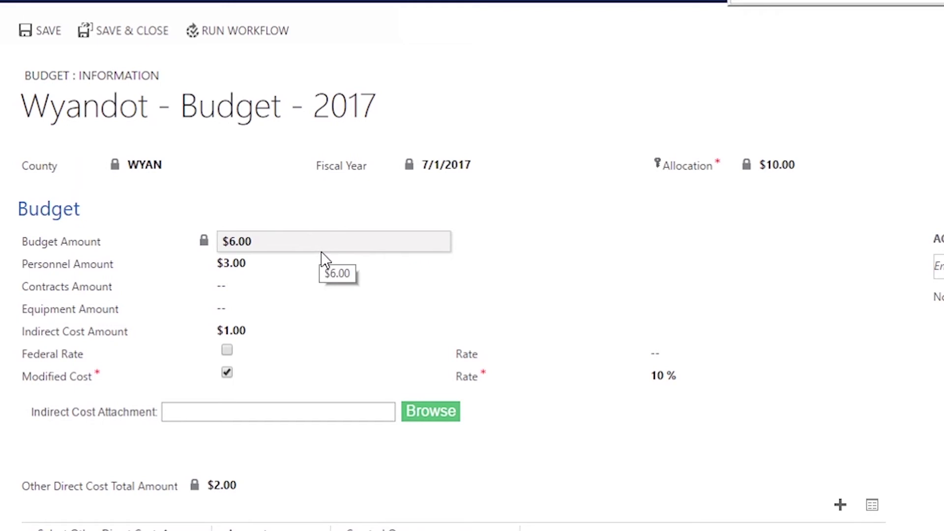
Set the Contracts Amount to $4.00 so the budget amount matches the allocation
{"action": "left_click", "coordinate": [268, 290]}
{"action": "type", "text": "4"}
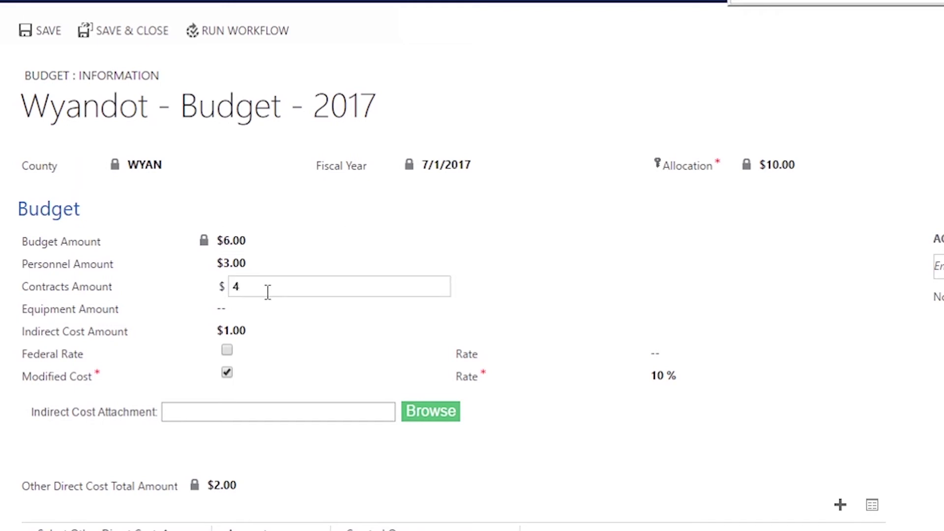
{"action": "left_click", "coordinate": [557, 278]}
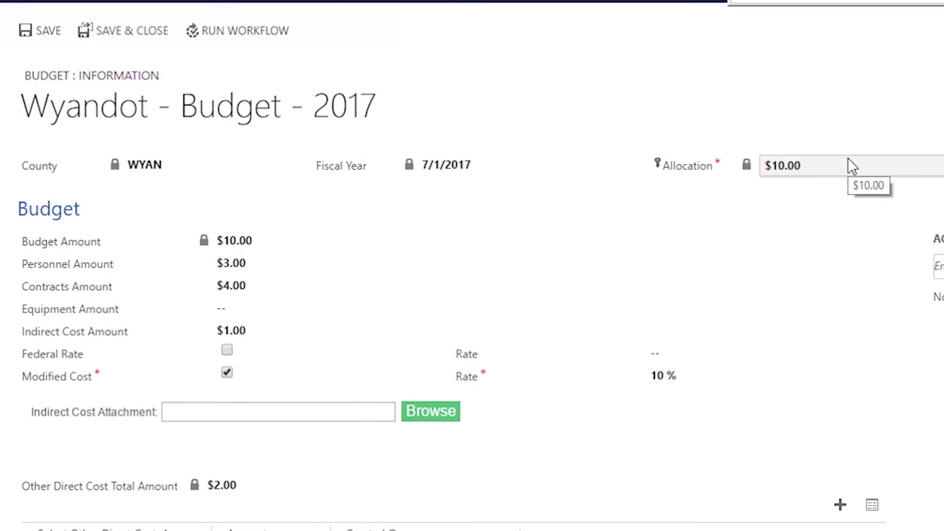
Mark the budget as ready for review and confirm the status change
{"action": "scroll", "coordinate": [857, 198], "scroll_direction": "down", "scroll_amount": 6}
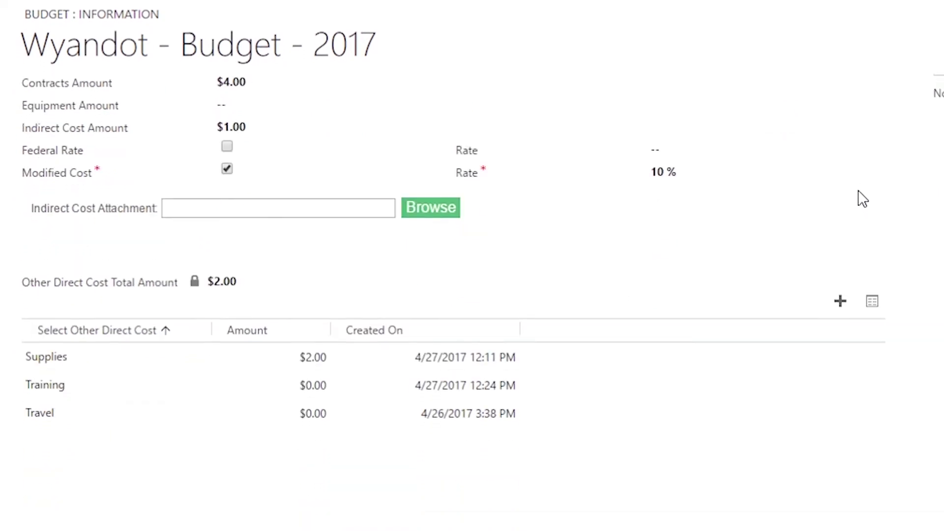
{"action": "scroll", "coordinate": [857, 143], "scroll_direction": "down", "scroll_amount": 4}
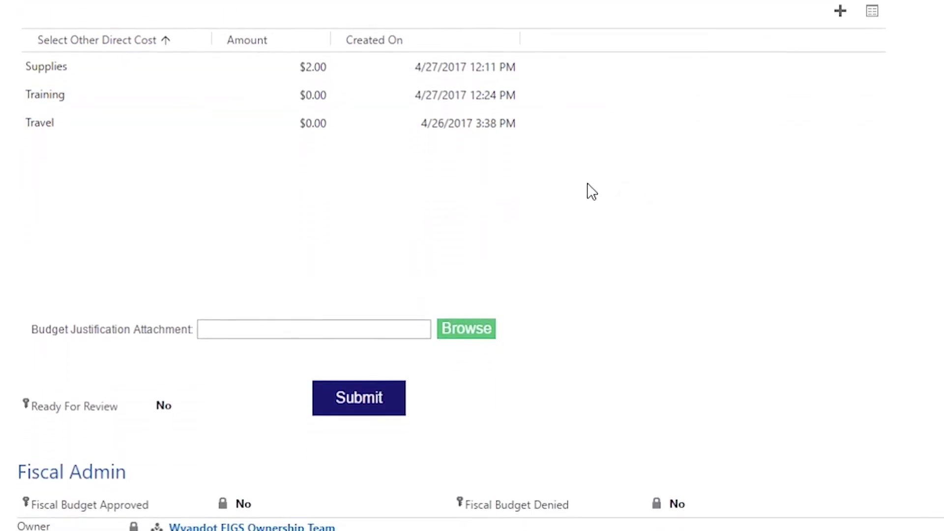
{"action": "left_click", "coordinate": [205, 399]}
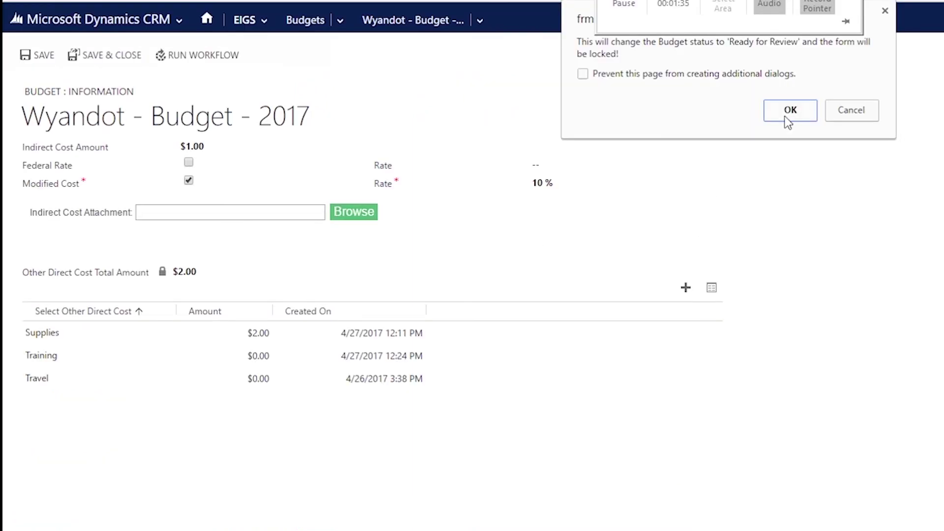
{"action": "left_click", "coordinate": [785, 116]}
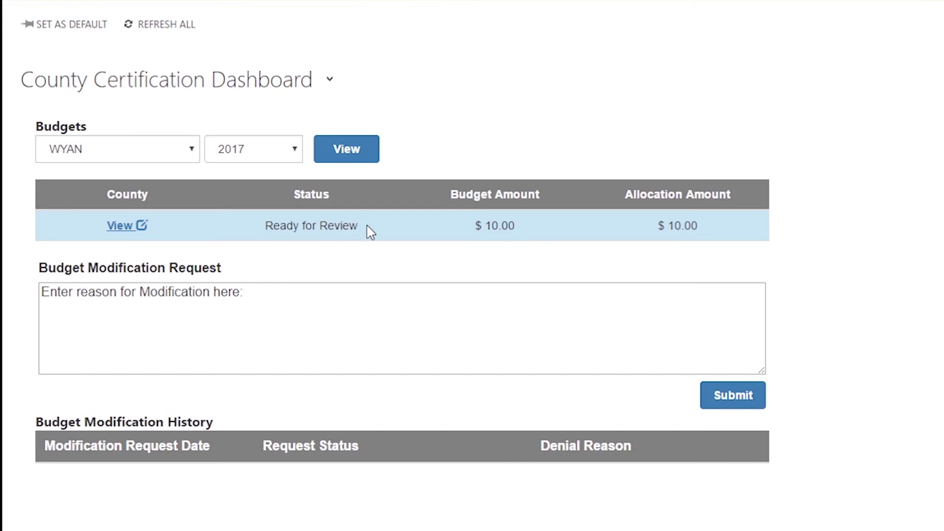
Open the WYAN 2017 budget from the County Certification Dashboard, return Ready For Review to No and confirm the change
{"action": "left_click", "coordinate": [123, 227]}
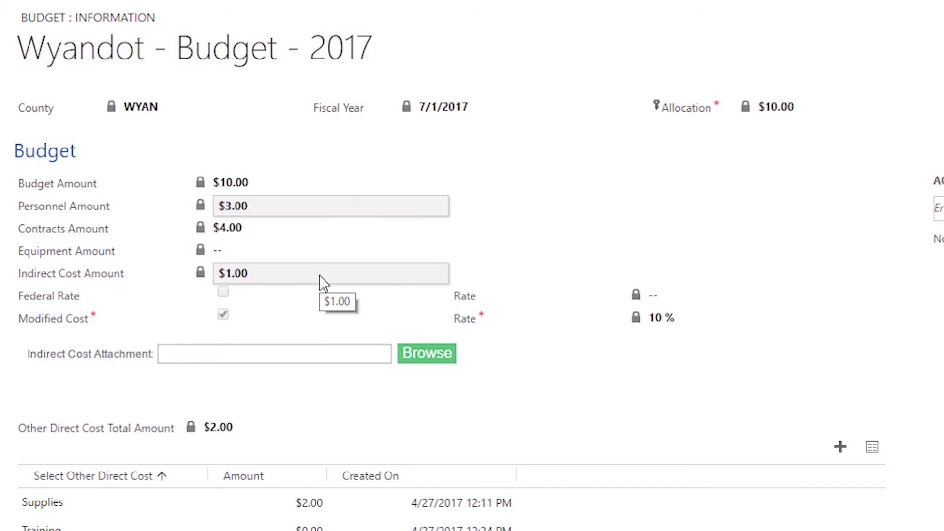
{"action": "scroll", "coordinate": [553, 339], "scroll_direction": "down", "scroll_amount": 5}
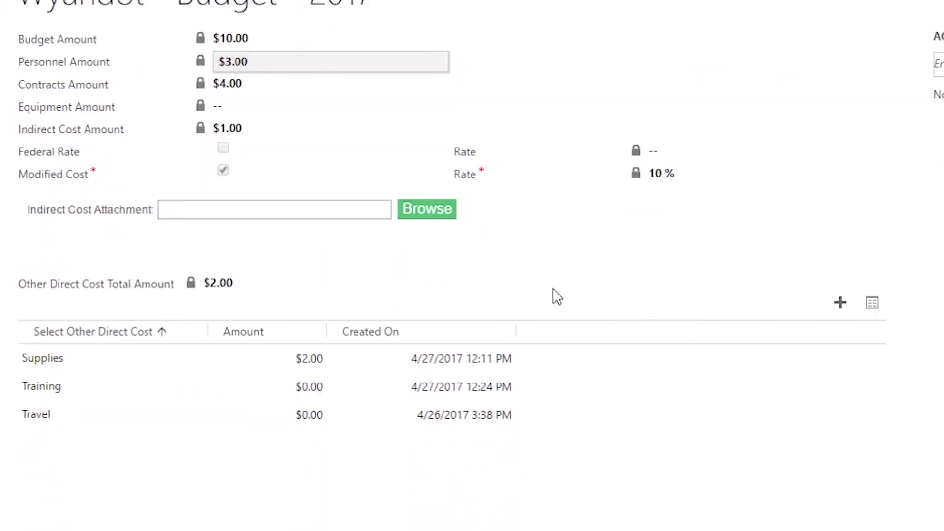
{"action": "scroll", "coordinate": [551, 242], "scroll_direction": "down", "scroll_amount": 4}
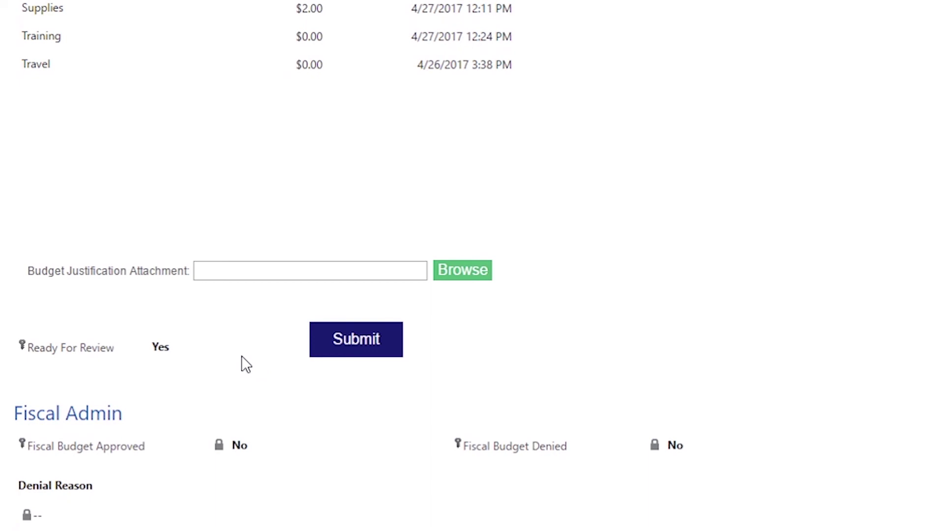
{"action": "left_click", "coordinate": [216, 350]}
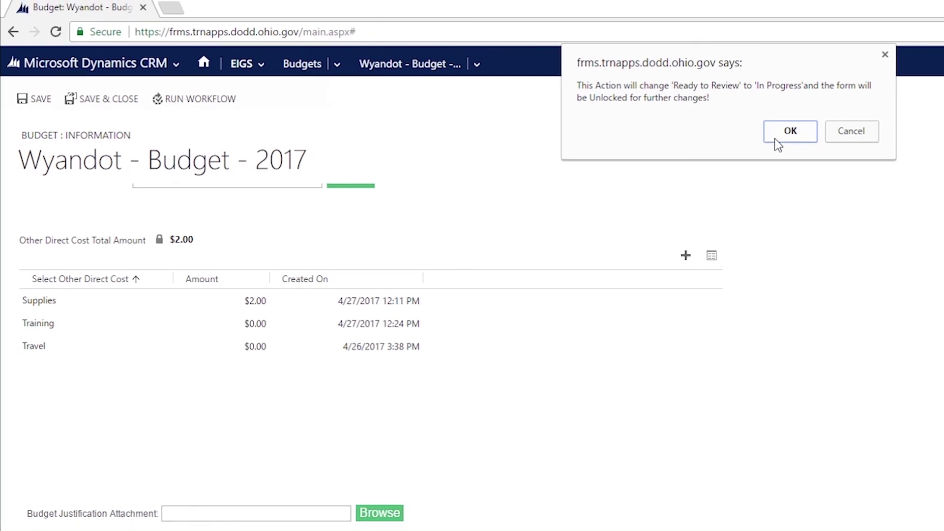
{"action": "left_click", "coordinate": [776, 133]}
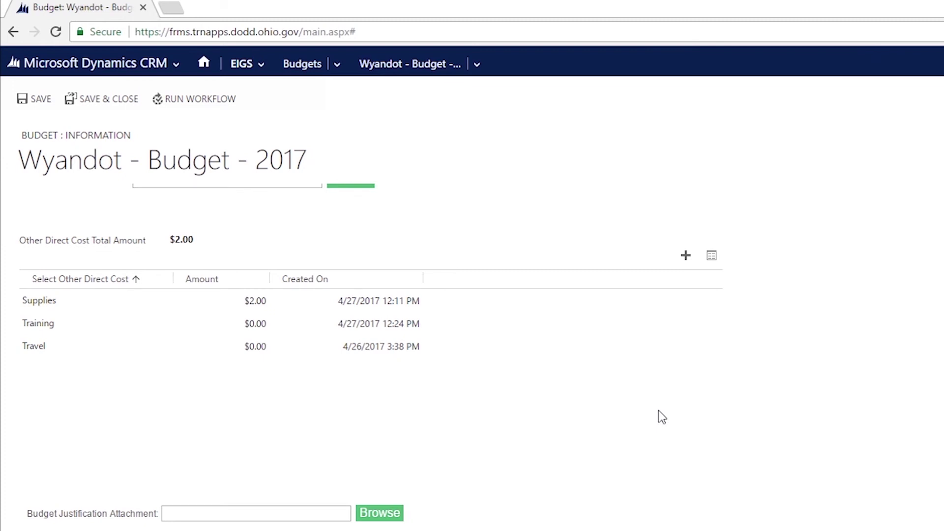
Set Ready For Review back to Yes and confirm locking the budget form
{"action": "scroll", "coordinate": [658, 411], "scroll_direction": "up", "scroll_amount": 5}
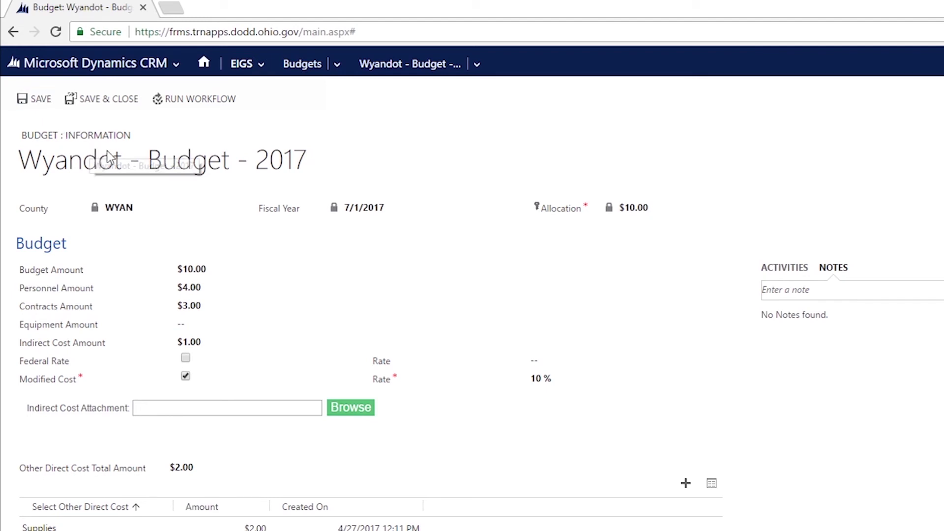
{"action": "scroll", "coordinate": [343, 194], "scroll_direction": "down", "scroll_amount": 3}
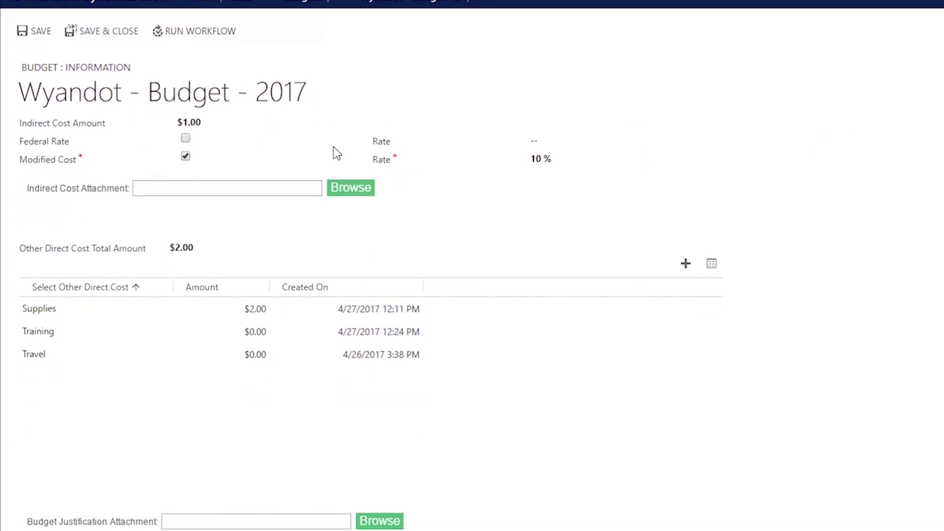
{"action": "scroll", "coordinate": [334, 147], "scroll_direction": "down", "scroll_amount": 3}
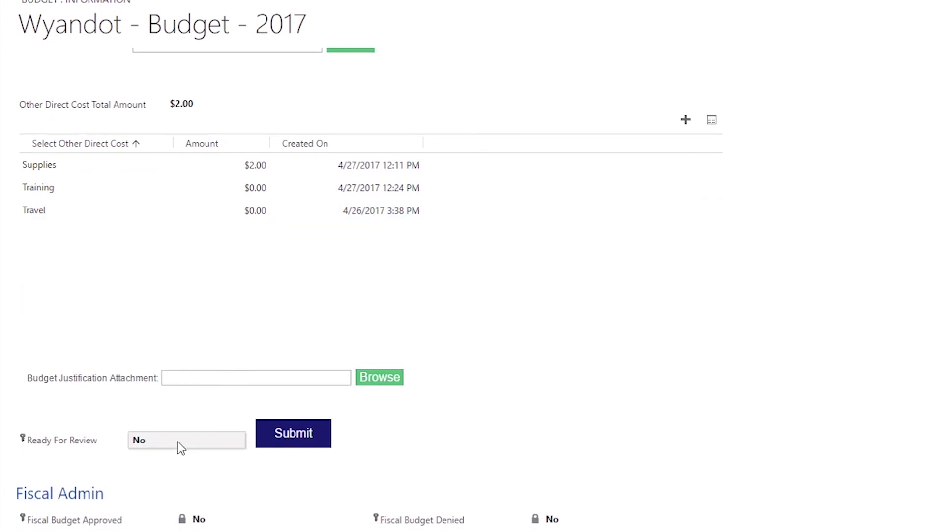
{"action": "left_click", "coordinate": [178, 444]}
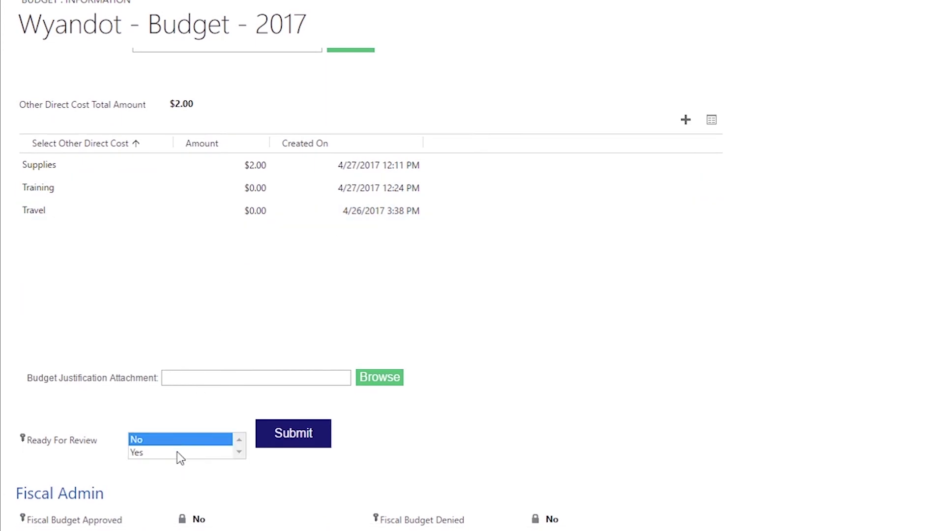
{"action": "left_click", "coordinate": [180, 453]}
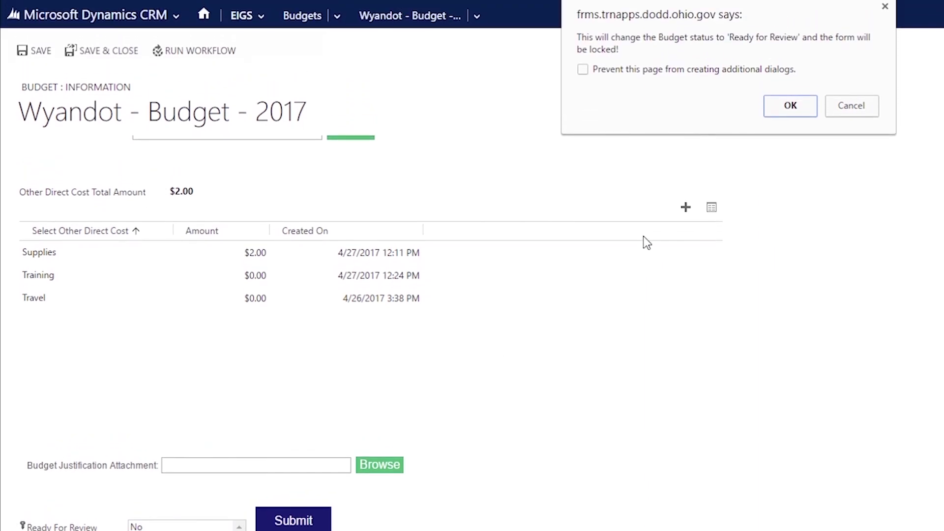
{"action": "left_click", "coordinate": [791, 111]}
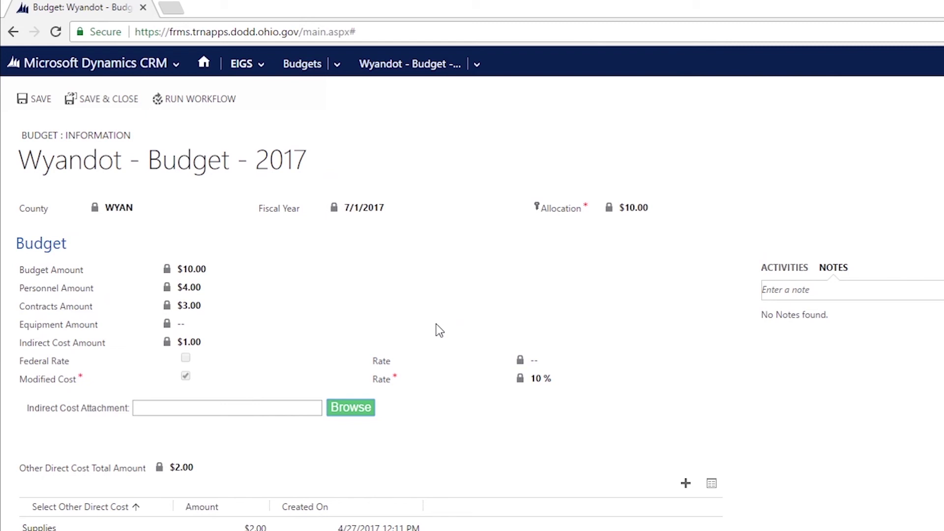
Change Ready For Review to No, confirm unlocking the form, and save the budget
{"action": "scroll", "coordinate": [439, 330], "scroll_direction": "down", "scroll_amount": 5}
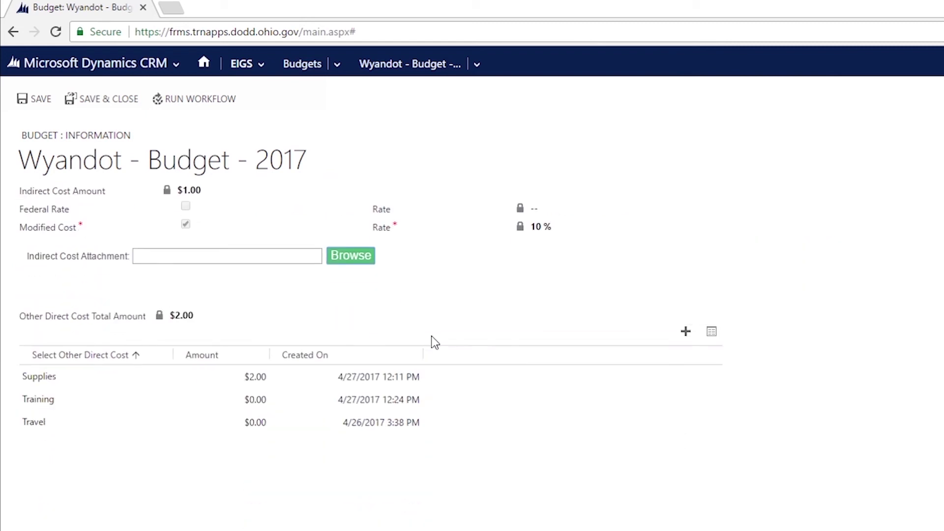
{"action": "scroll", "coordinate": [280, 397], "scroll_direction": "down", "scroll_amount": 2}
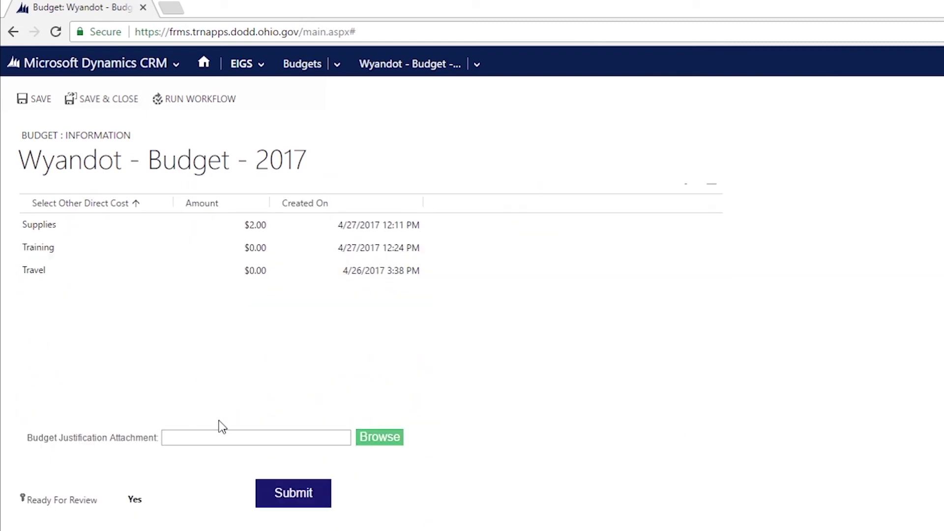
{"action": "left_click", "coordinate": [171, 498]}
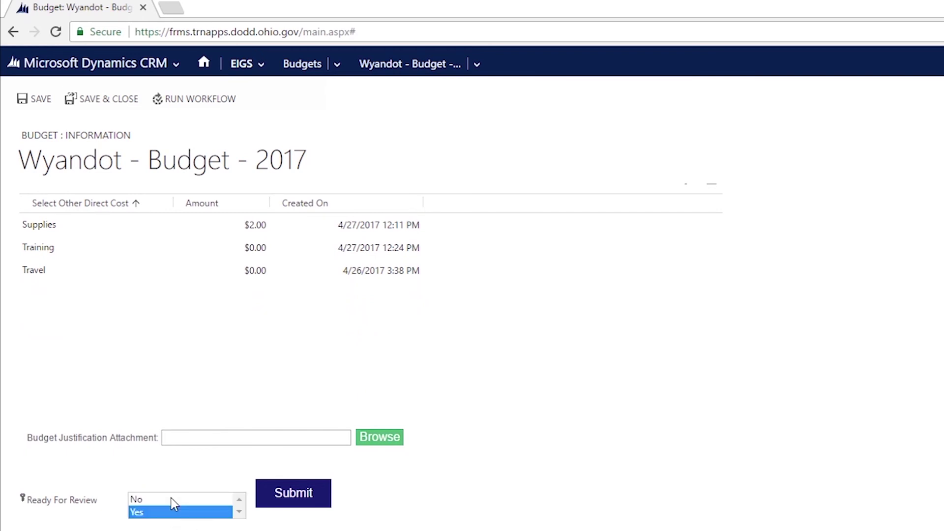
{"action": "left_click", "coordinate": [162, 500]}
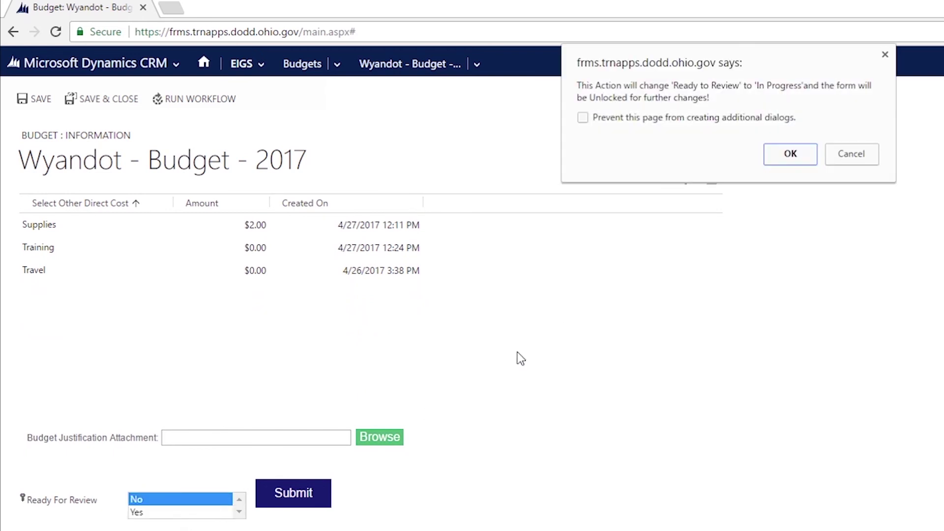
{"action": "left_click", "coordinate": [787, 155]}
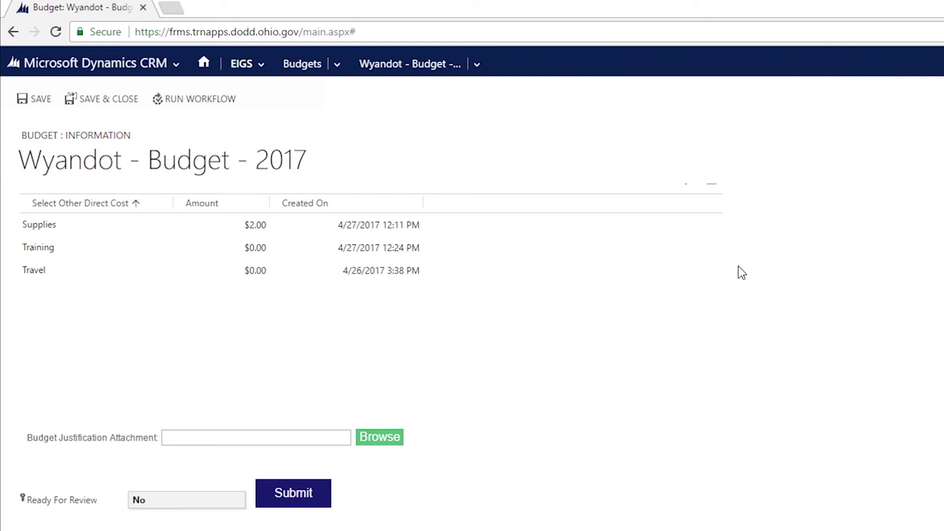
{"action": "left_click", "coordinate": [31, 98]}
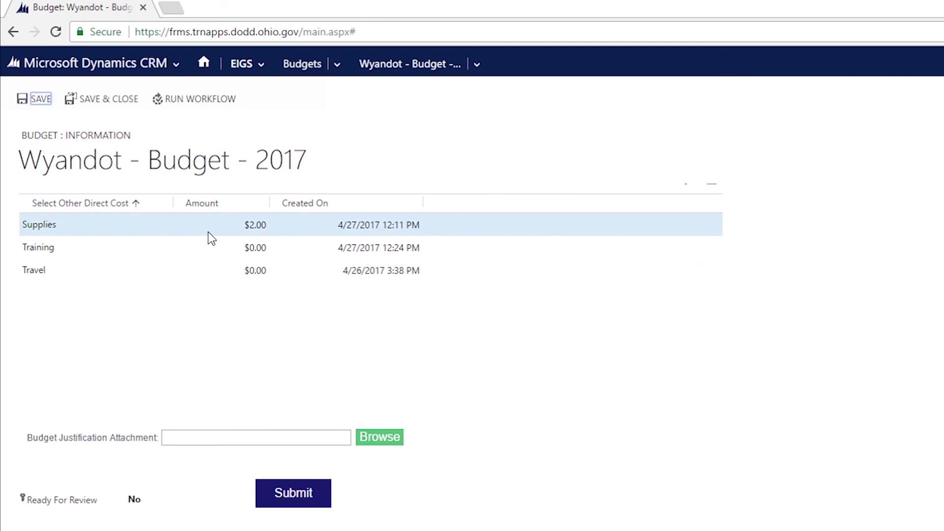
Attach the Word document TEST - EIGS from the Desktop as the Budget Justification Attachment, and save the budget
{"action": "scroll", "coordinate": [263, 261], "scroll_direction": "up", "scroll_amount": 6}
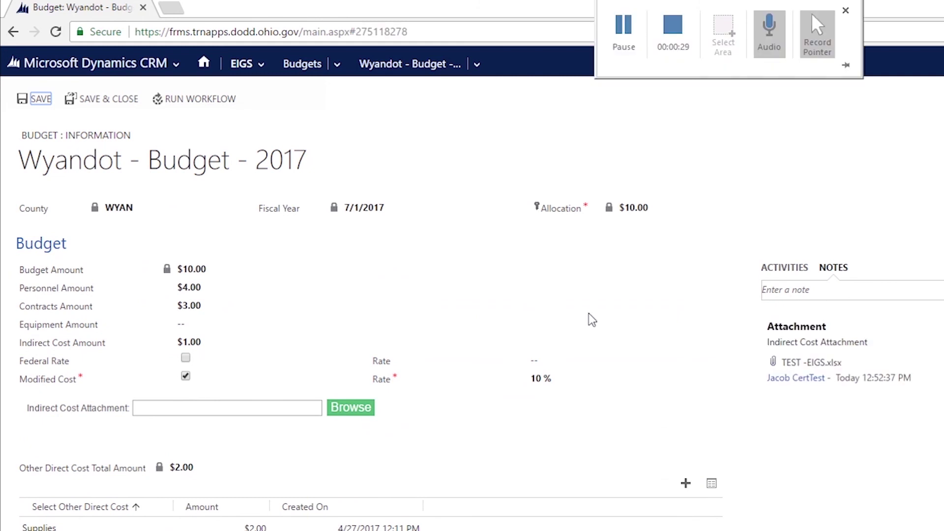
{"action": "scroll", "coordinate": [588, 315], "scroll_direction": "down", "scroll_amount": 5}
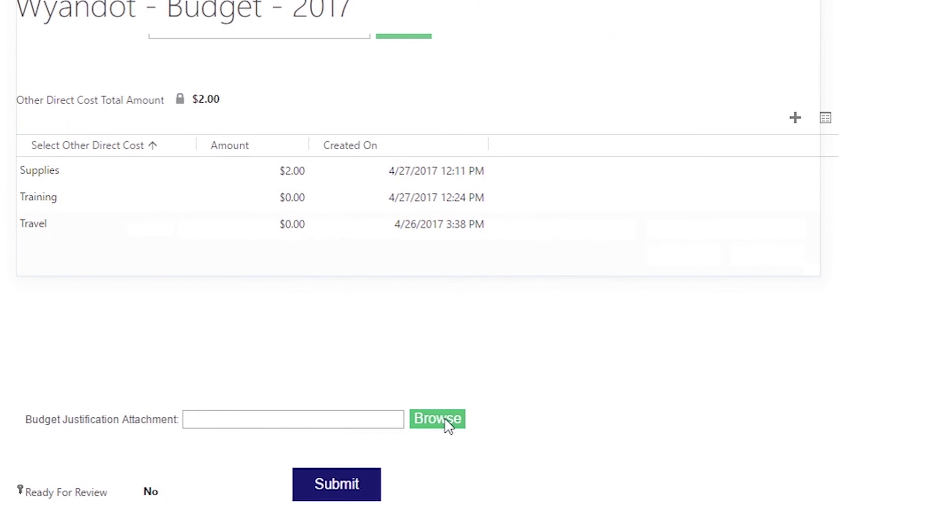
{"action": "left_click", "coordinate": [445, 417]}
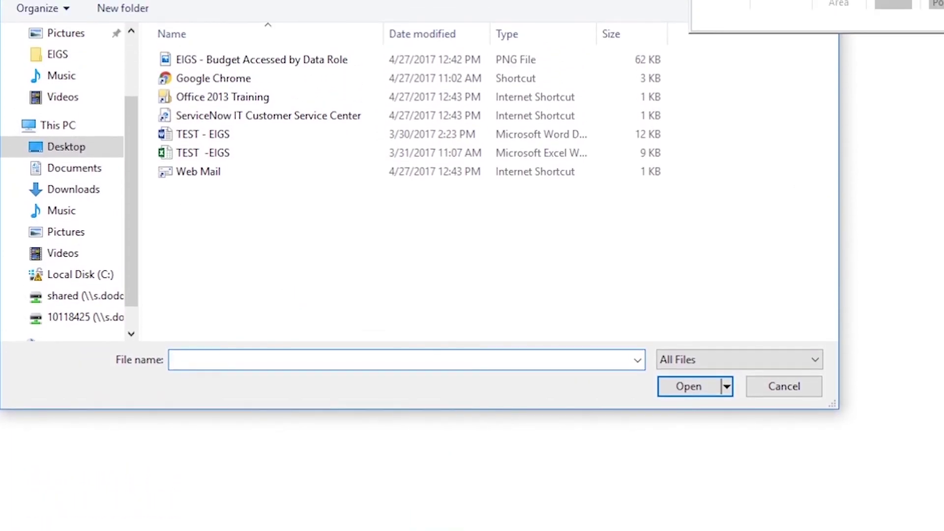
{"action": "double_click", "coordinate": [247, 144]}
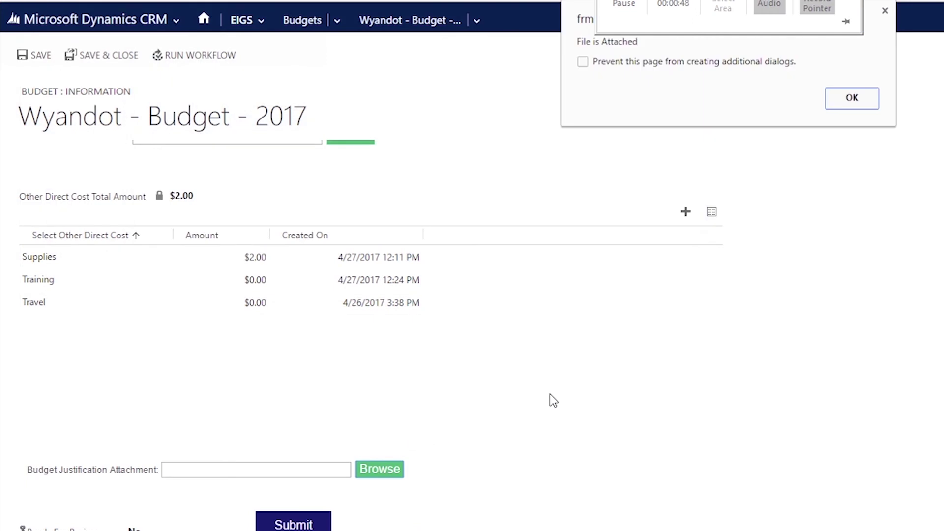
{"action": "left_click", "coordinate": [850, 101]}
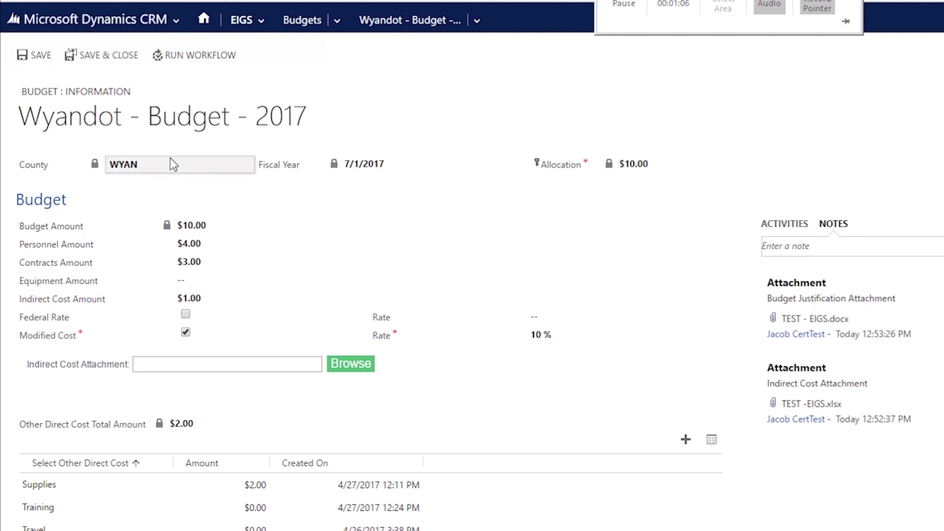
{"action": "left_click", "coordinate": [34, 55]}
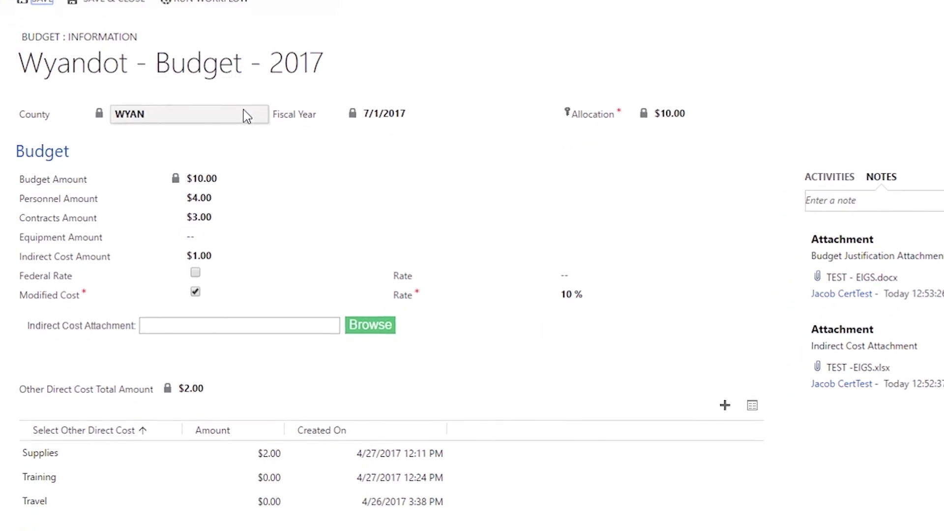
{"action": "scroll", "coordinate": [260, 67], "scroll_direction": "down", "scroll_amount": 4}
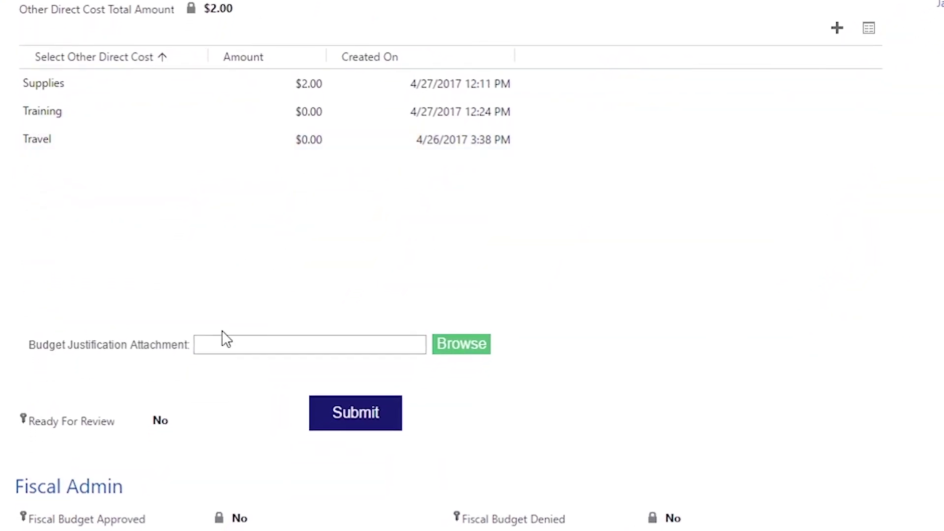
Set Ready For Review to Yes, confirm locking the budget form, and save the budget
{"action": "left_click", "coordinate": [202, 417]}
{"action": "left_click", "coordinate": [200, 416]}
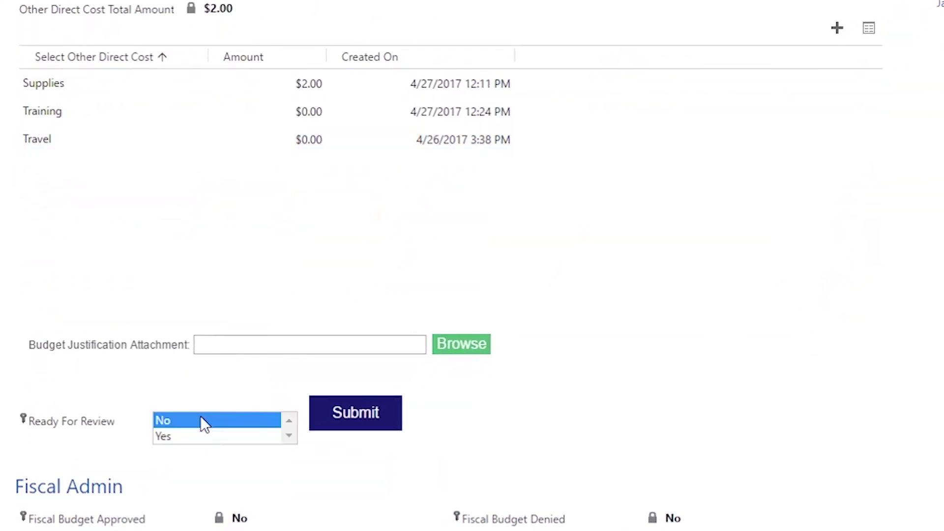
{"action": "left_click", "coordinate": [200, 435]}
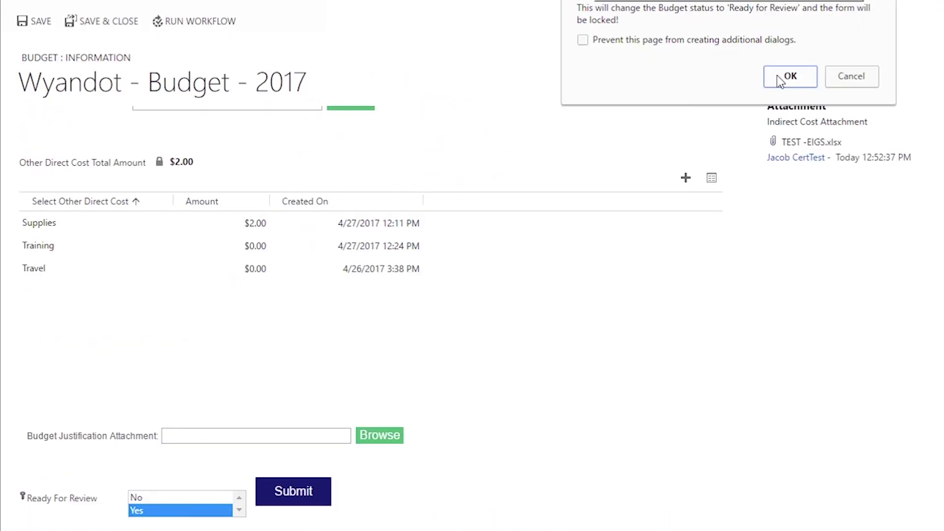
{"action": "left_click", "coordinate": [776, 75]}
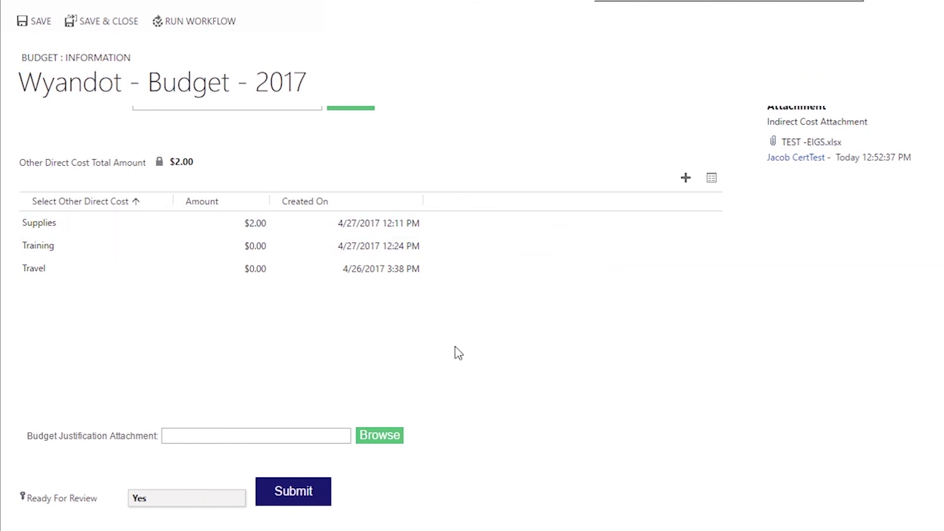
{"action": "left_click", "coordinate": [46, 25]}
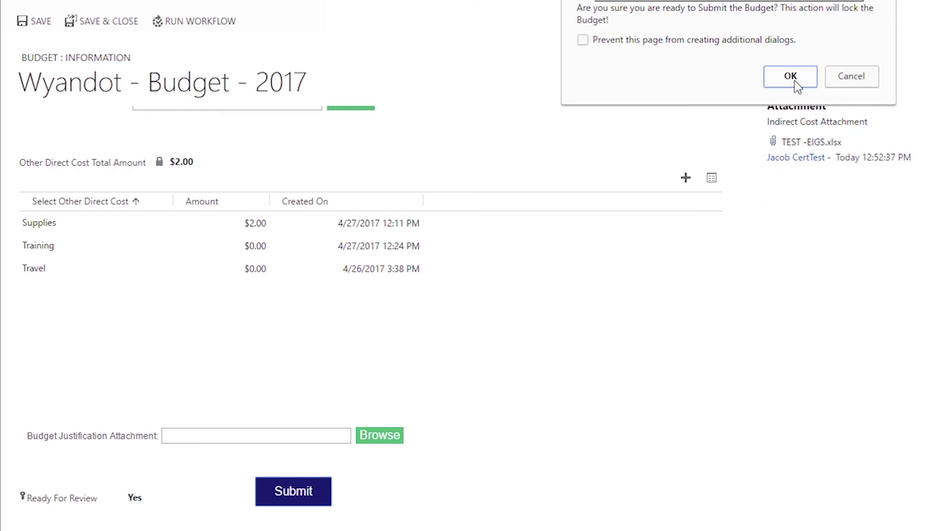
Submit the Wyandot 2017 budget, confirming the submission, and save and close it to return to the County Certification Dashboard
{"action": "left_click", "coordinate": [790, 76]}
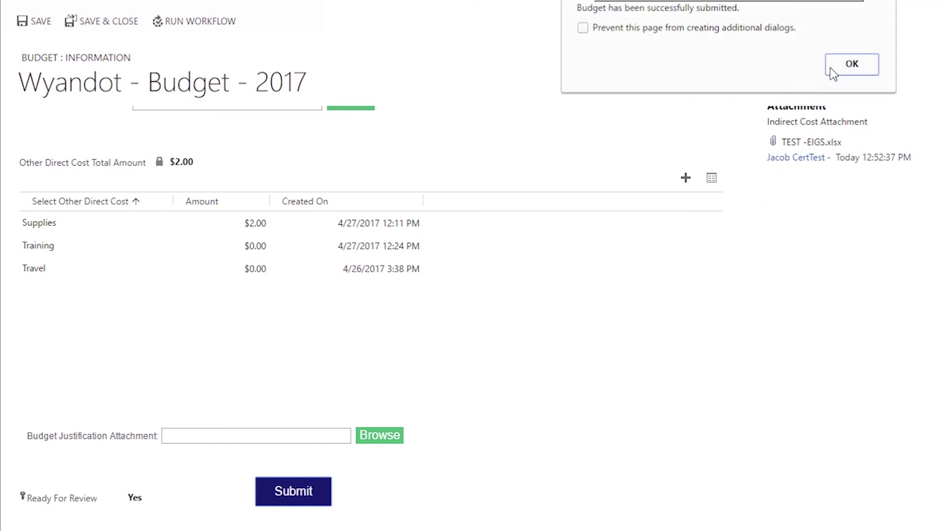
{"action": "left_click", "coordinate": [842, 64]}
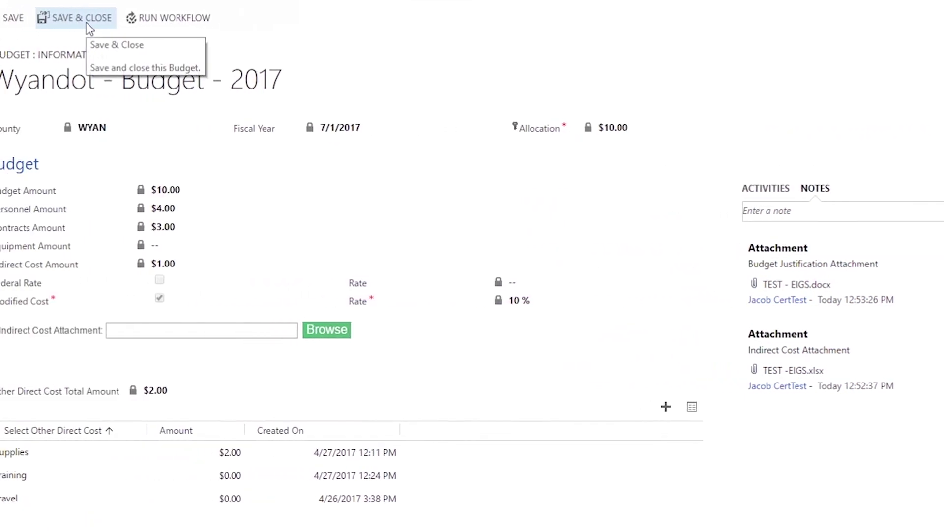
{"action": "left_click", "coordinate": [113, 22]}
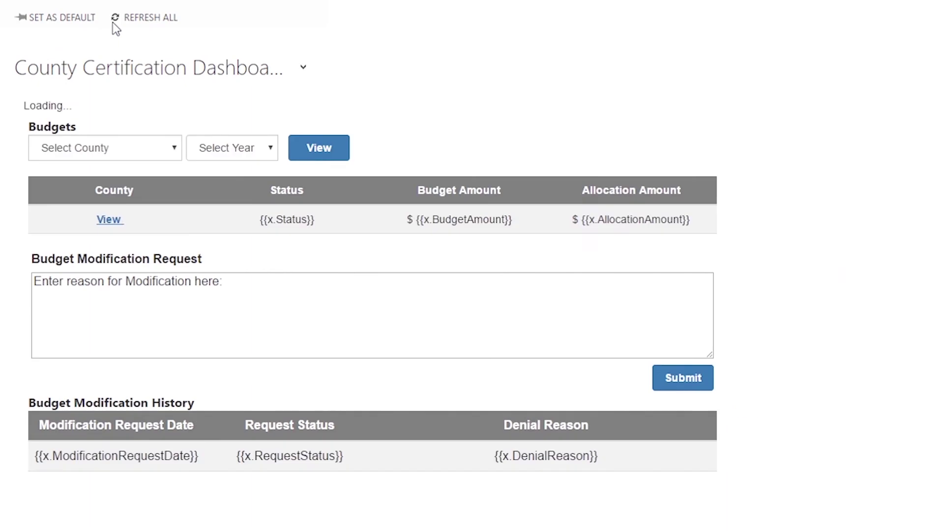